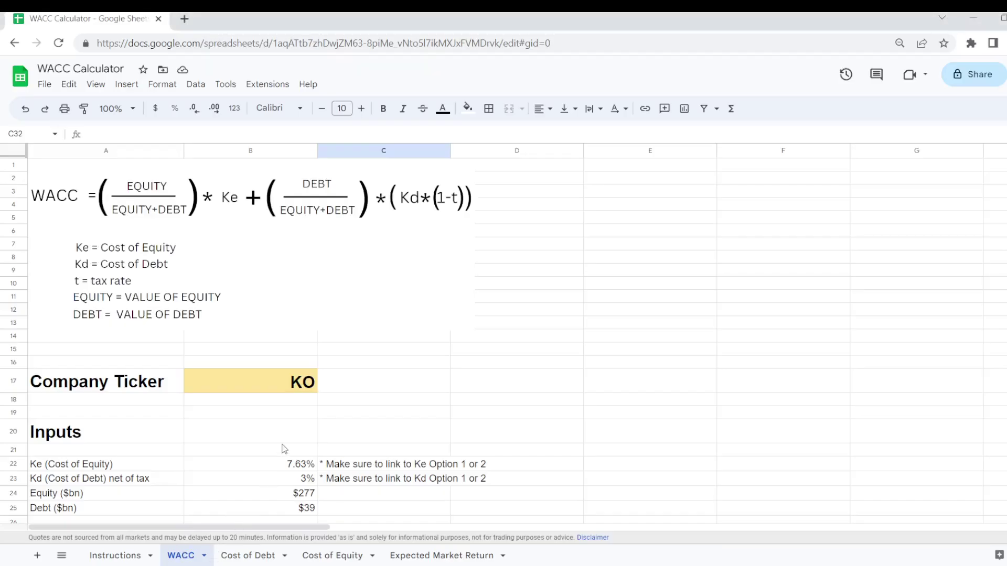
Browse the Cost of Debt sheet, then switch to the Cost of Equity sheet (7.63% and 7.02%)
left_click(250, 558)
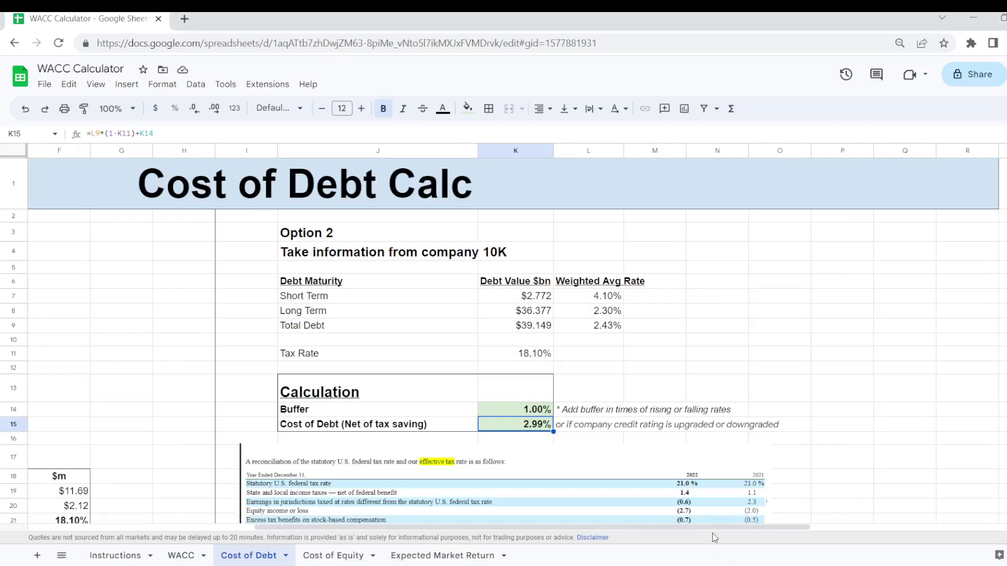
left_click_drag(715, 528, 491, 528)
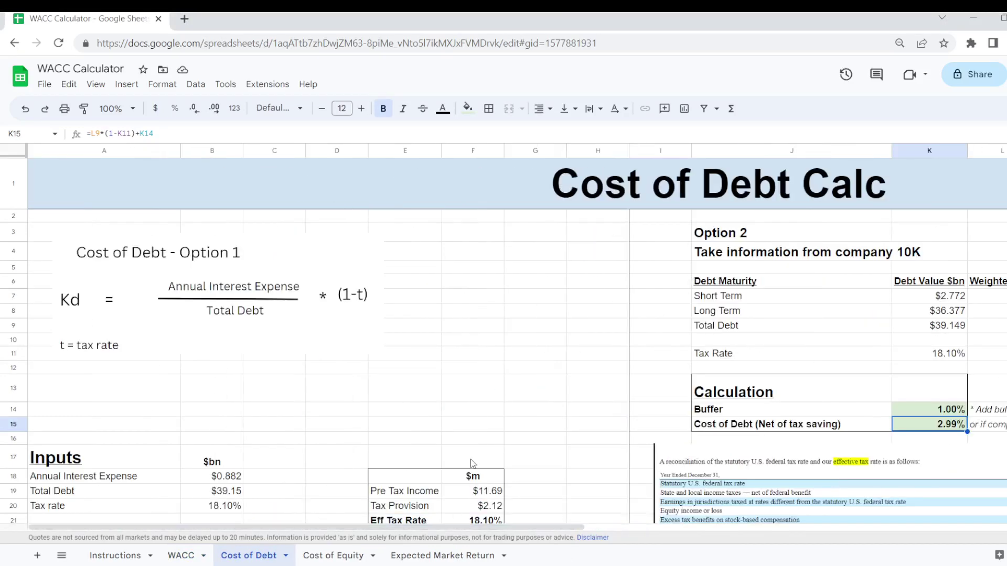
scroll(471, 468, "down", 1)
scroll(470, 468, "down", 5)
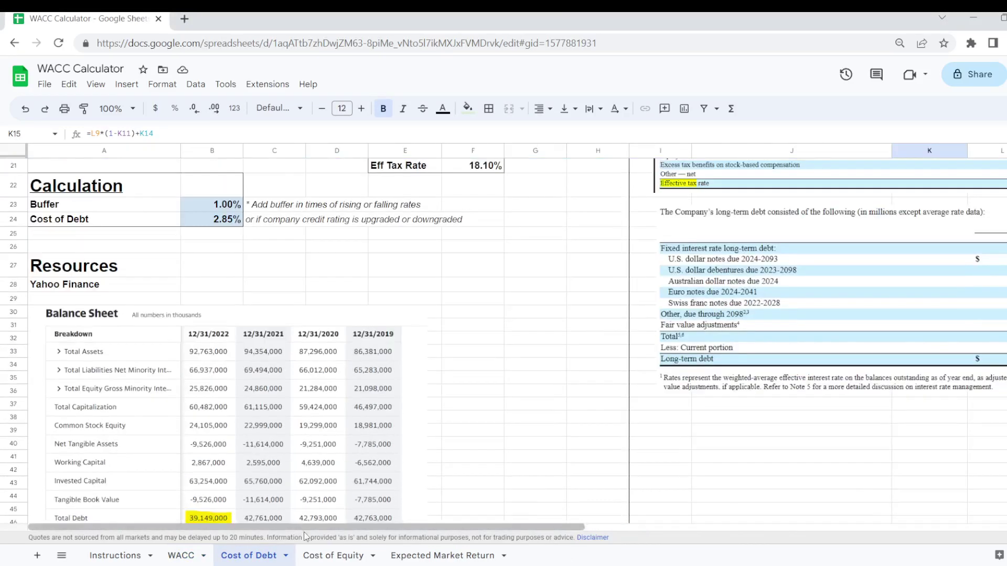
left_click(344, 555)
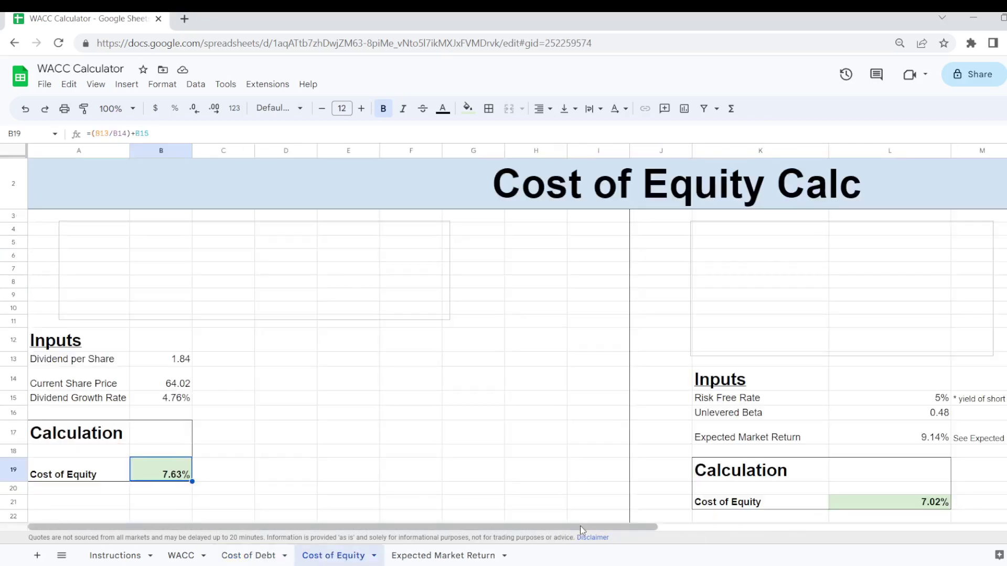
Scroll down through the Cost of Equity calculations
scroll(611, 445, "down", 2)
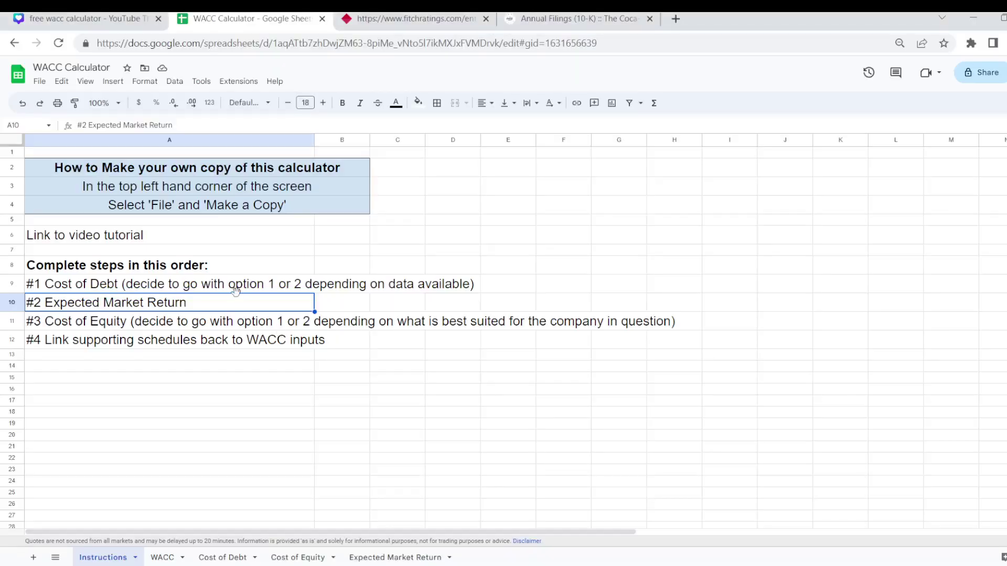
left_click(178, 210)
left_click(190, 262)
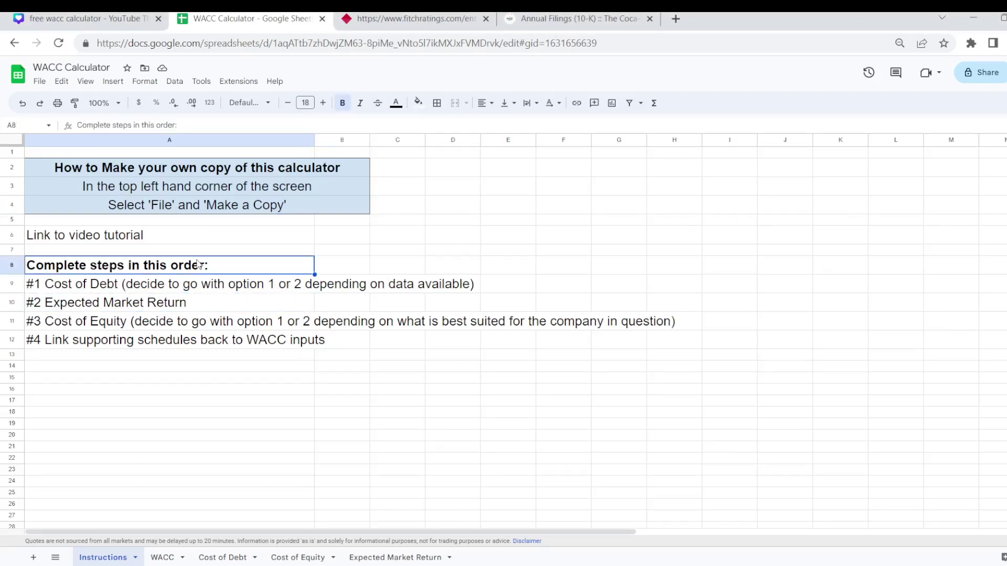
left_click(181, 219)
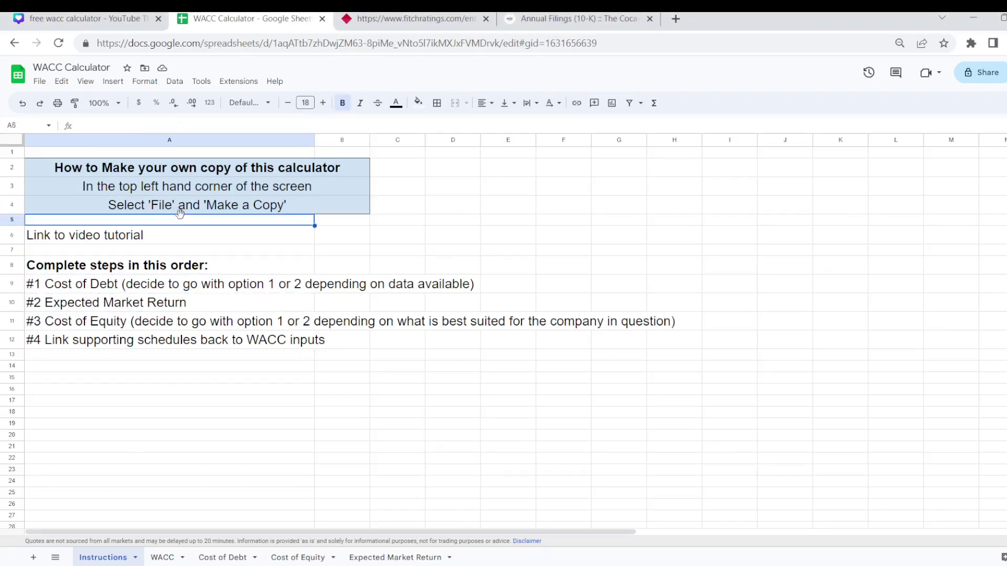
left_click(40, 81)
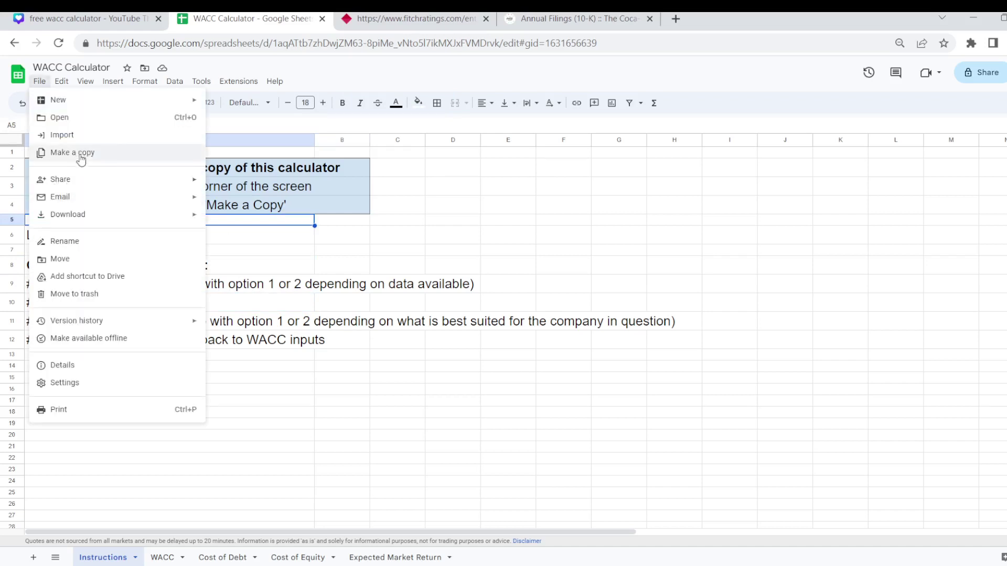
left_click(367, 241)
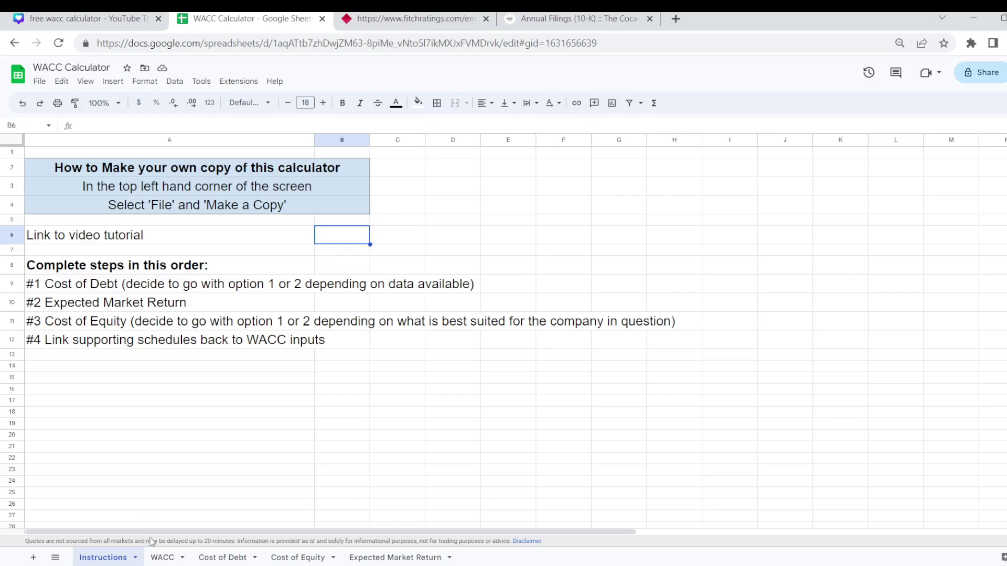
left_click(161, 563)
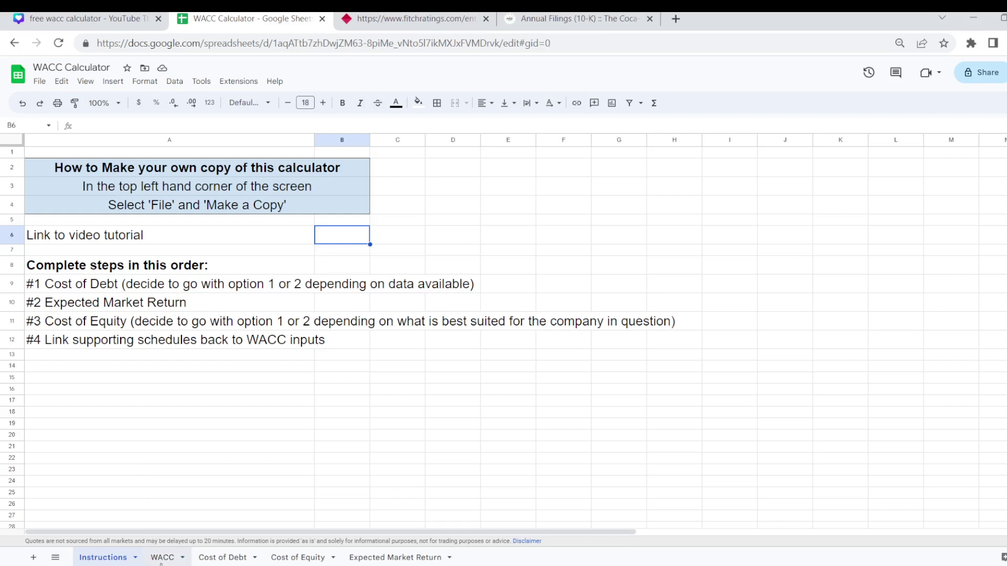
left_click(212, 561)
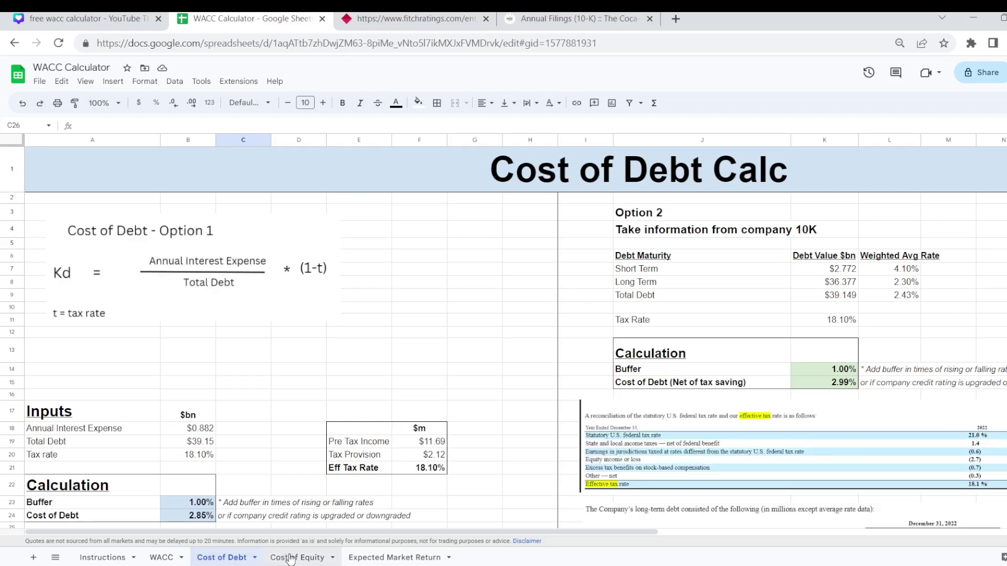
left_click(291, 559)
left_click(375, 558)
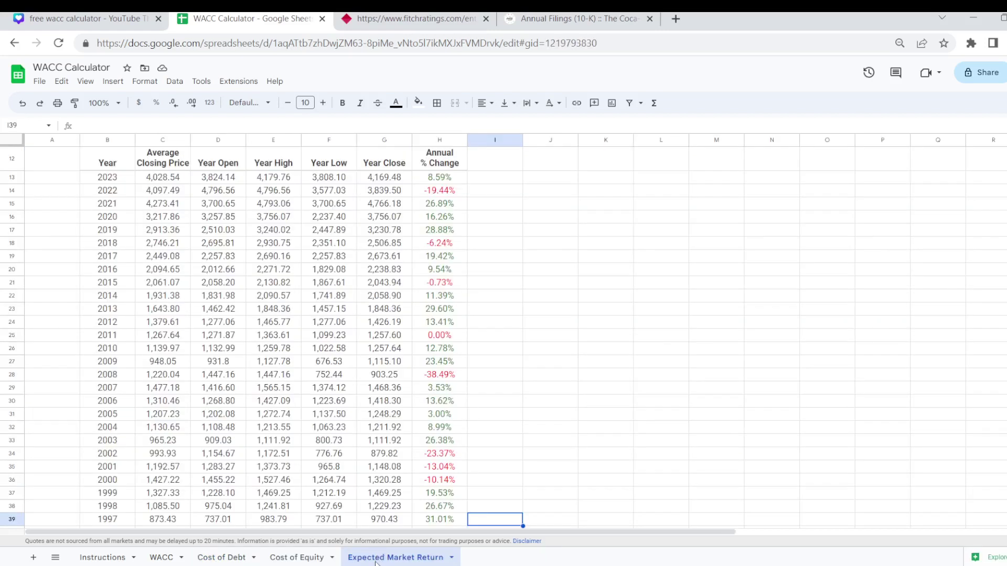
left_click(300, 561)
left_click(102, 557)
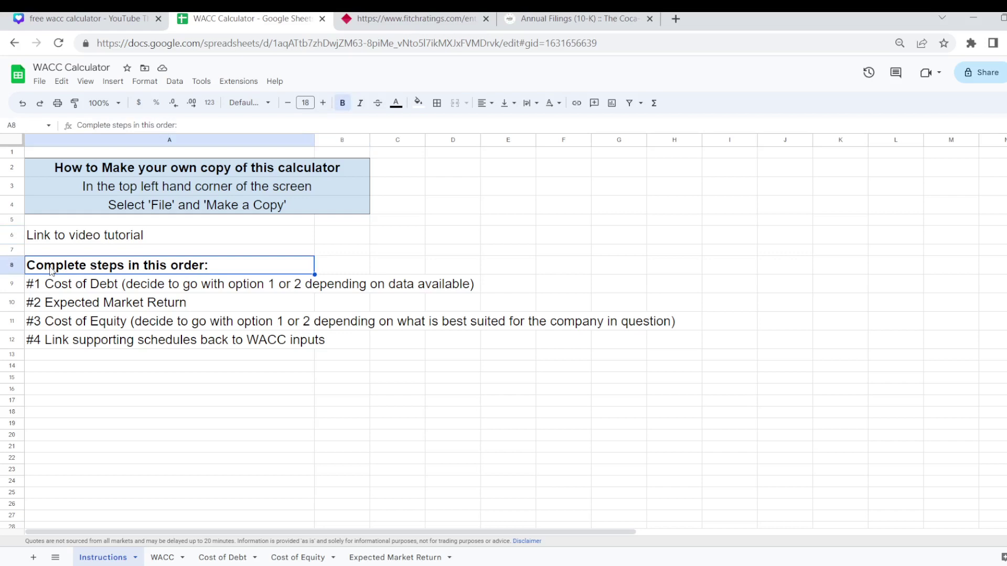
key("Down")
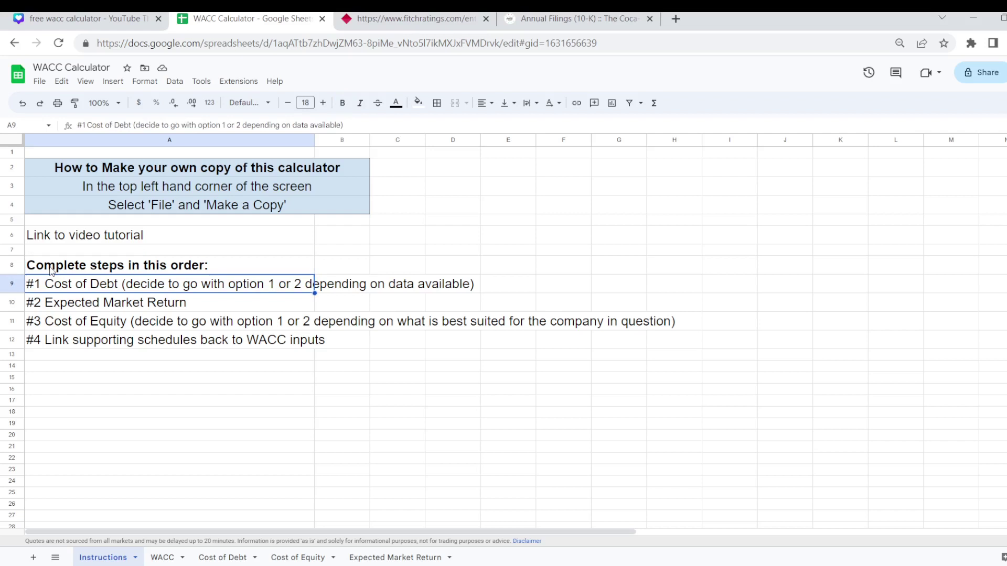
key("Down")
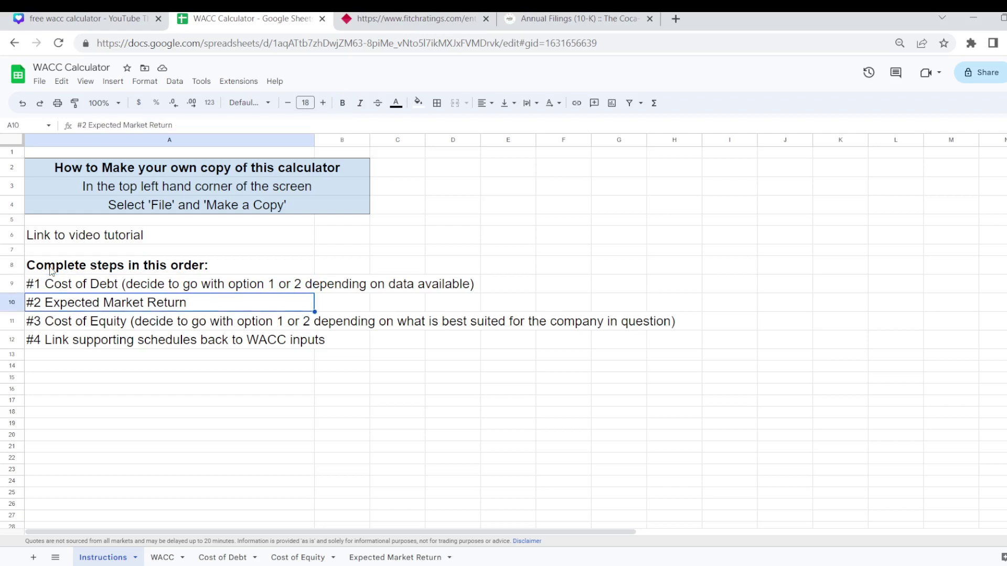
key("Down")
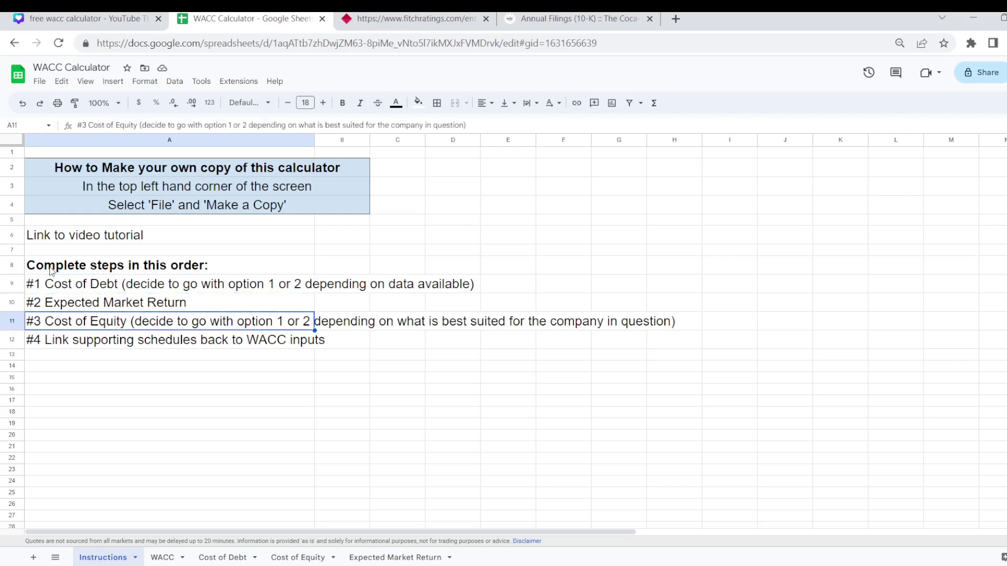
left_click(64, 344)
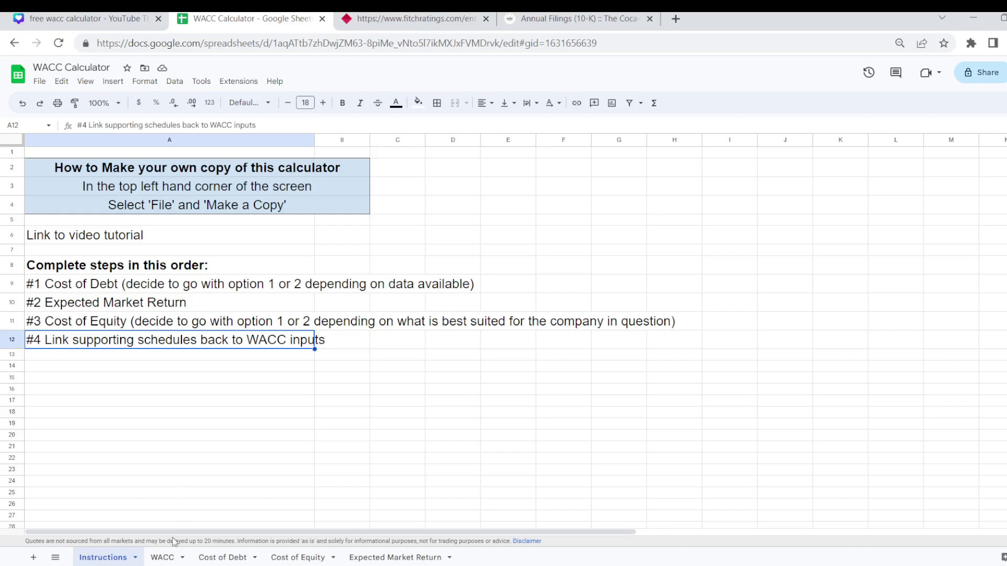
left_click(162, 558)
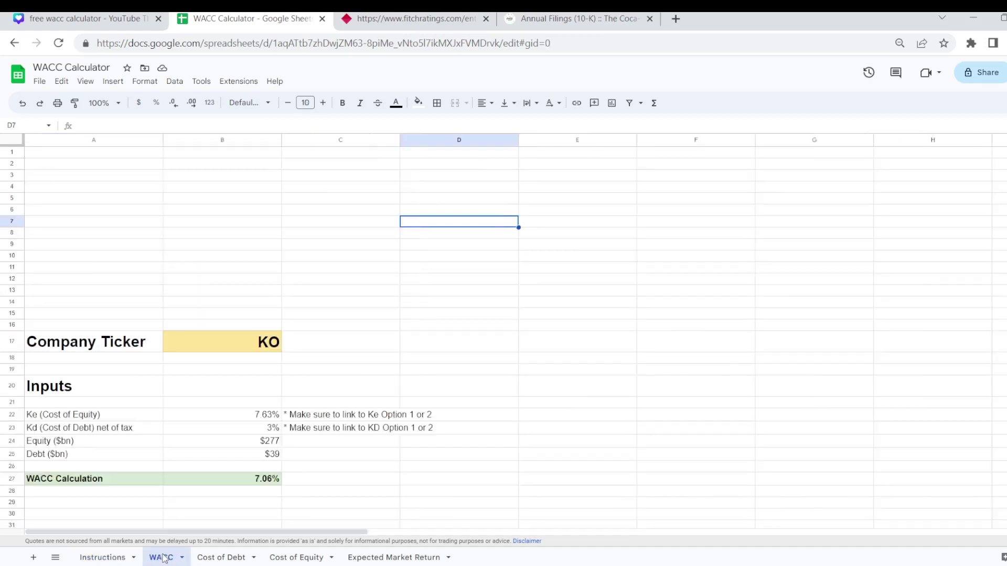
left_click(241, 430)
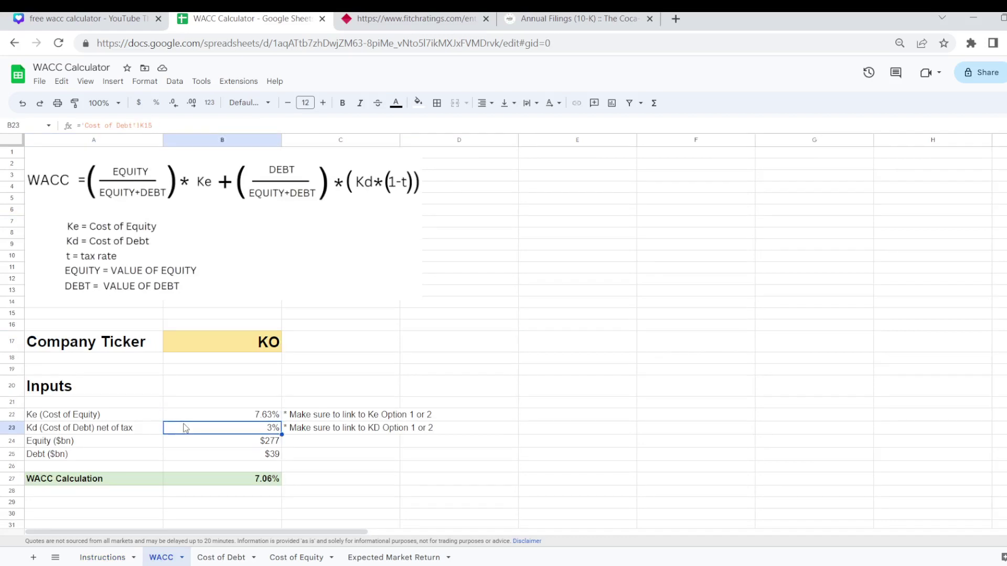
key("Down")
key("Down")
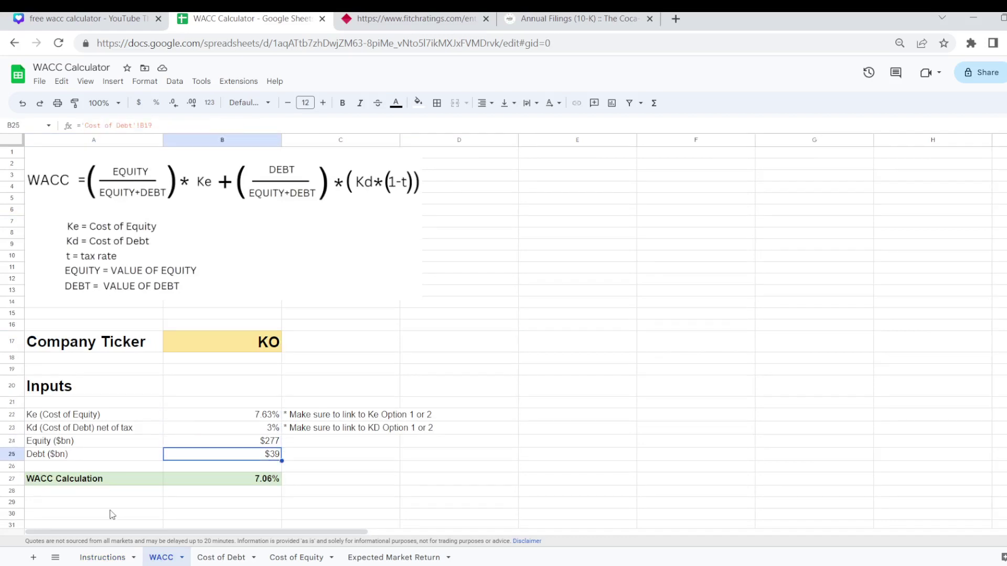
left_click(97, 556)
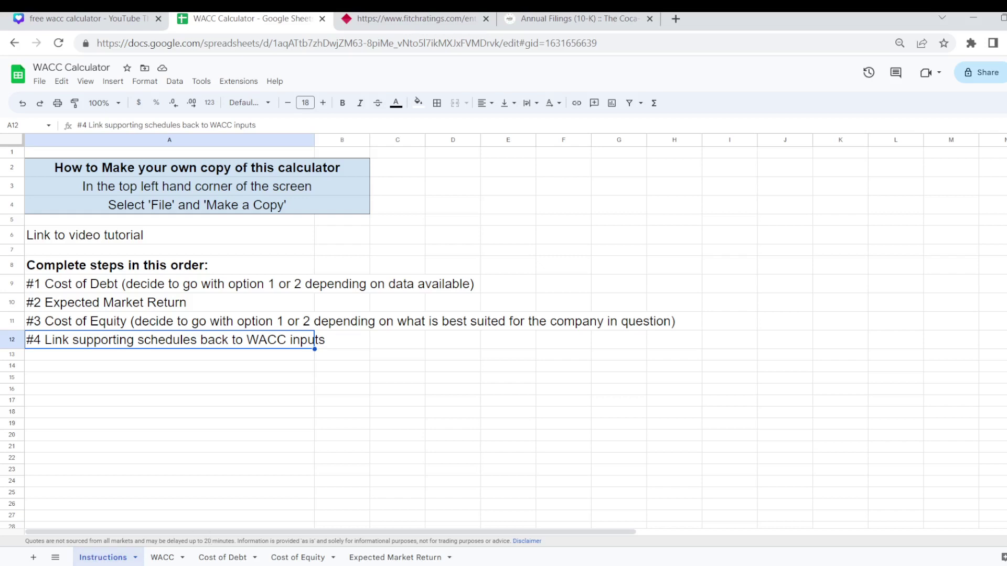
Switch to the Cost of Debt sheet, showing Option 1 at 2.85% and Option 2 at 2.99%
left_click(223, 557)
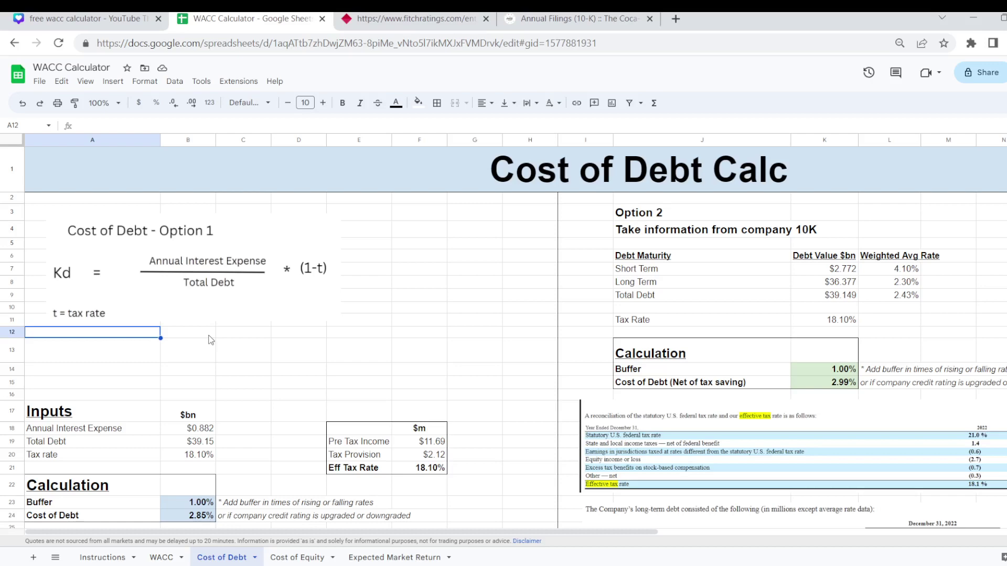
key("Down")
key("Down")
key("Down")
key("Down")
key("Down")
key("Down")
key("Down")
key("Down")
key("Down")
key("Down")
key("Down")
key("Down")
key("Down")
key("Down")
key("Down")
key("Down")
key("Down")
key("Down")
key("Down")
key("Down")
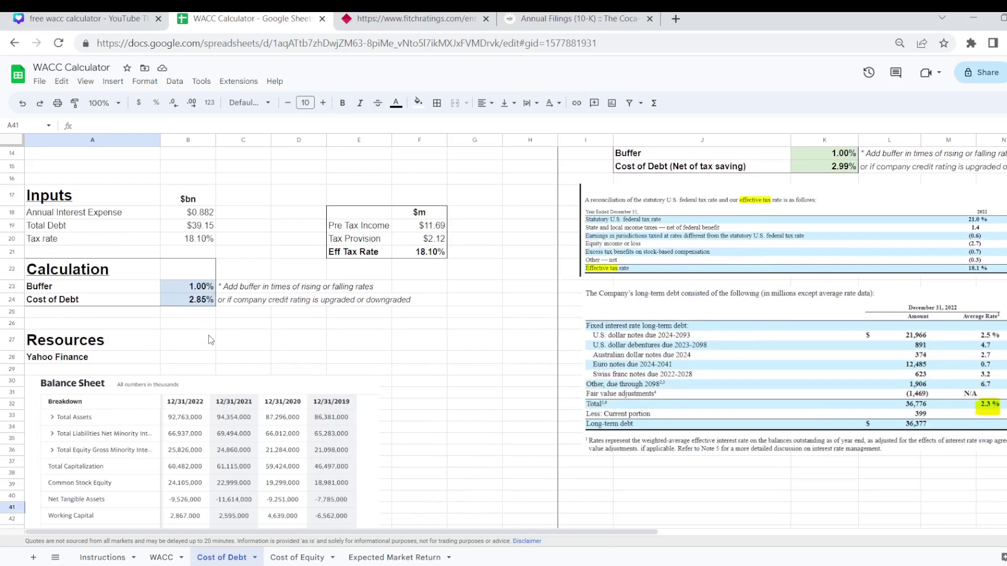
key("Up")
key("Down")
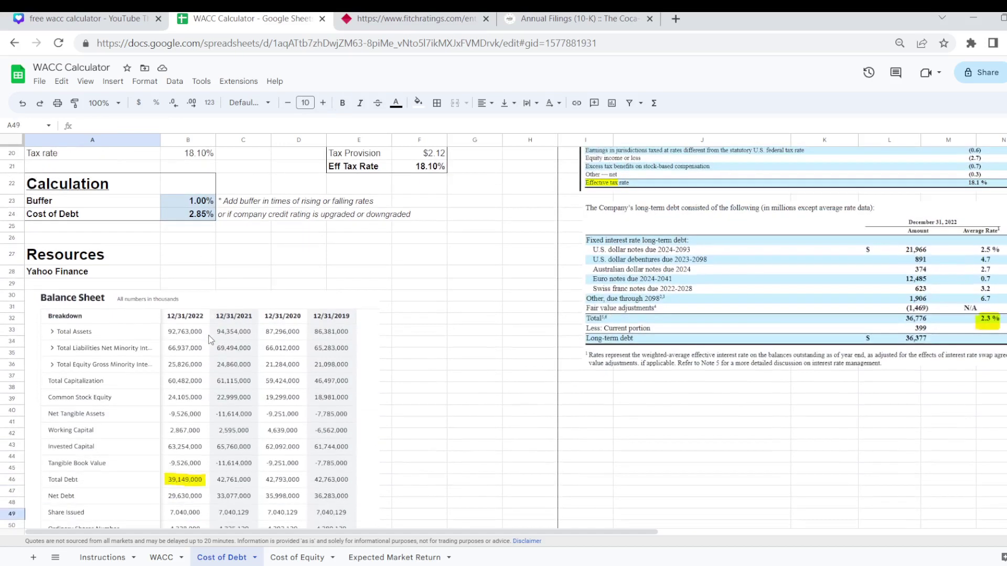
key("Up")
key("Up")
key("Up")
key("Up")
key("Up")
key("Up")
key("Up")
key("Up")
key("Up")
key("Up")
key("Up")
key("Up")
key("Up")
key("Up")
key("Up")
key("Up")
key("Up")
key("Up")
key("Up")
key("Up")
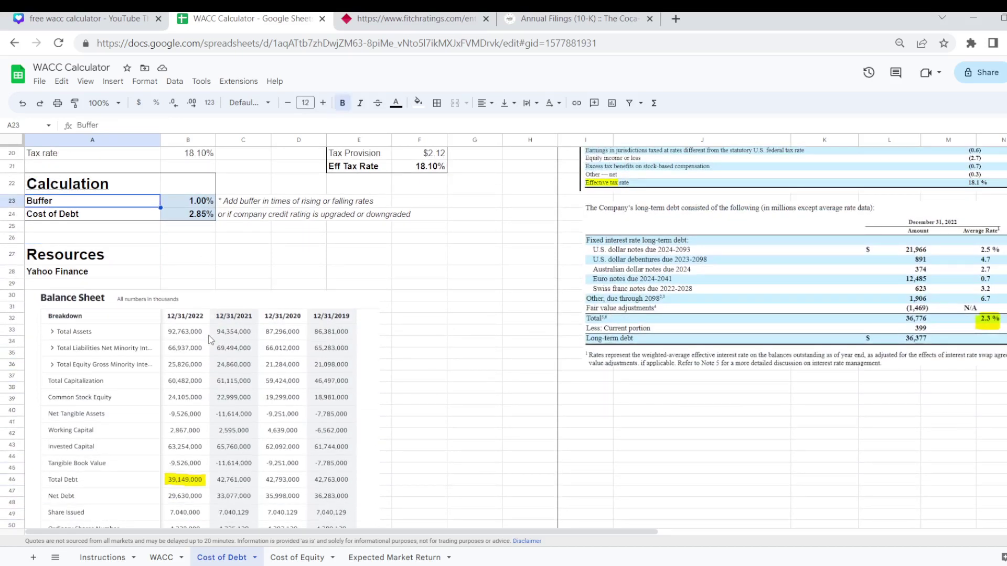
key("Down")
key("Down")
key("Down")
key("Down")
key("Down")
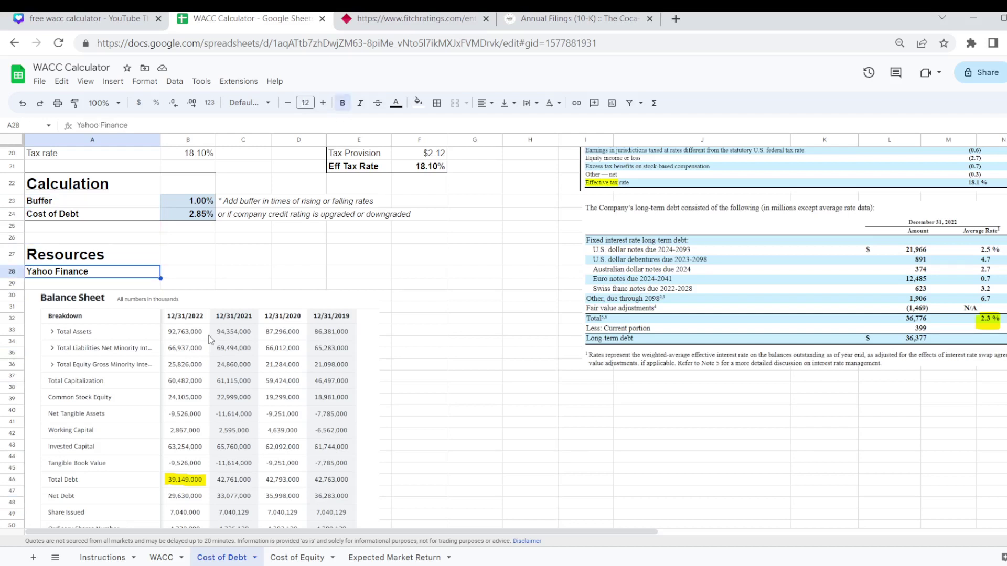
key("Down")
key("Down")
key("Down")
key("Down")
scroll(209, 340, "up", 4)
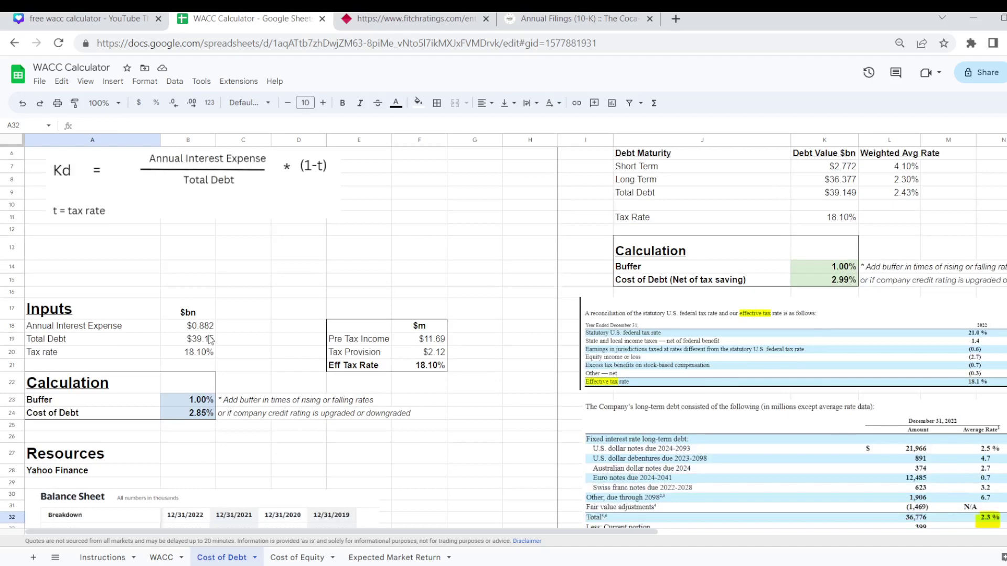
key("Down")
key("Down")
key("Down")
key("Down")
key("Down")
key("Down")
key("Down")
key("Down")
key("Down")
key("Down")
key("Down")
key("Down")
key("Down")
key("Down")
key("Down")
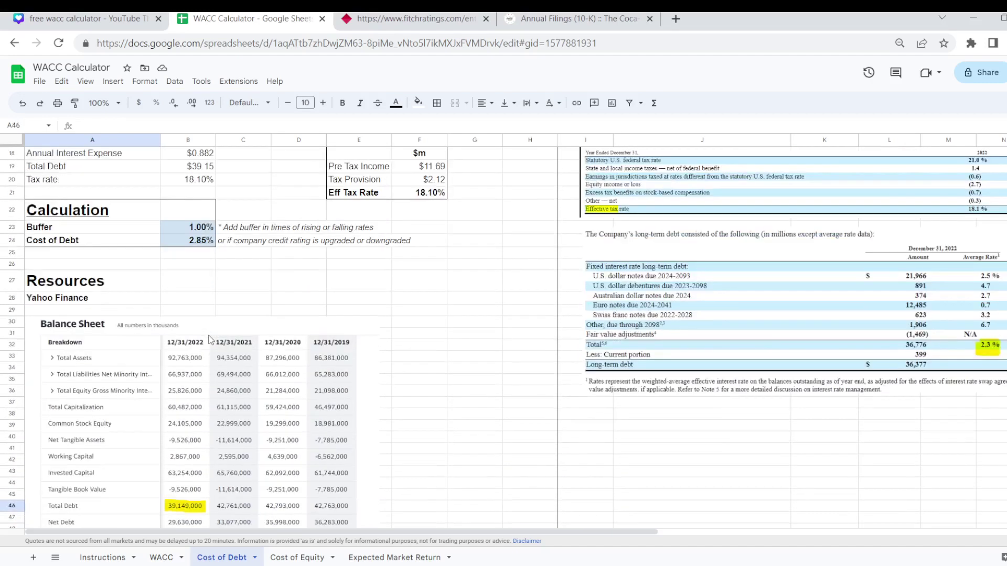
key("Down")
key("Down")
key("Down")
key("Down")
key("Down")
key("Down")
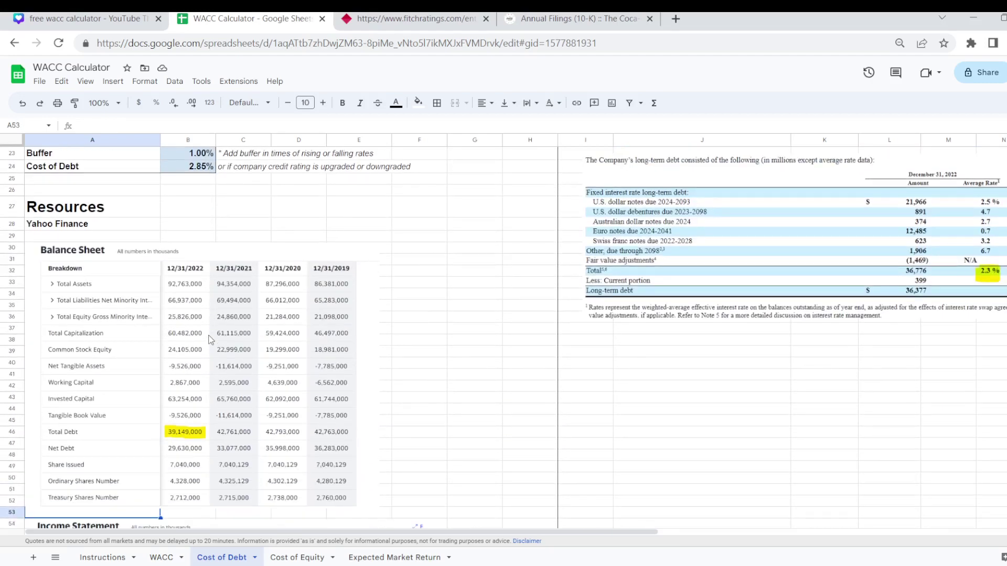
key("Up")
key("Up")
key("Up")
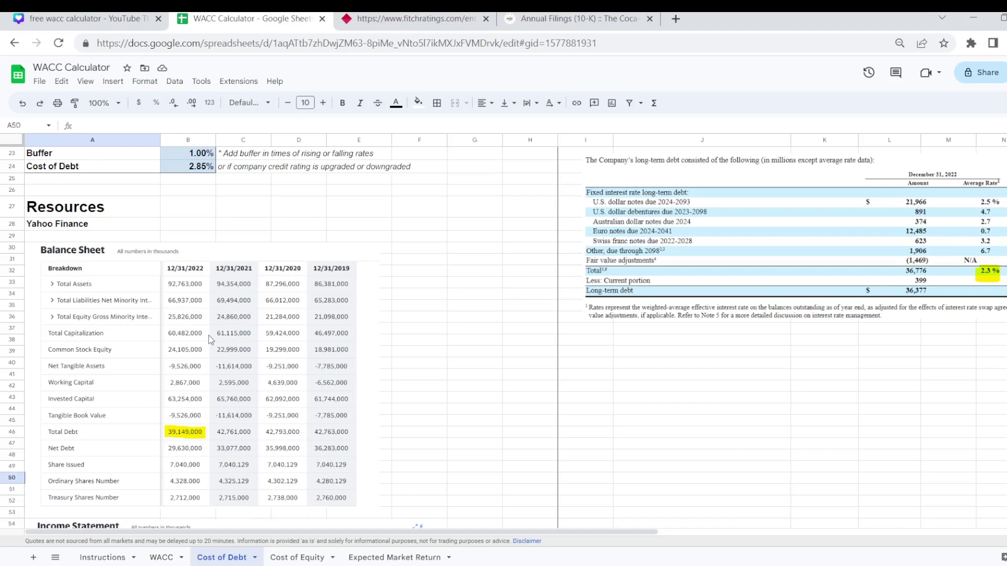
key("Down")
key("Down")
key("Down")
key("Down")
key("Down")
key("Down")
key("Down")
key("Down")
key("Down")
key("Down")
key("Down")
key("Down")
key("Down")
key("Down")
key("Down")
key("Down")
key("Down")
key("Down")
key("Down")
key("Down")
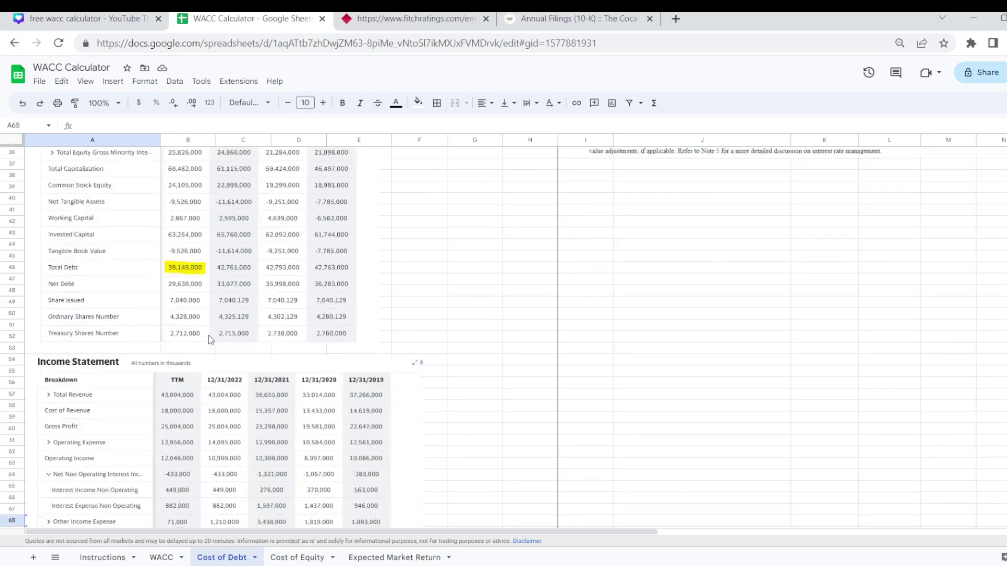
key("Down")
key("Down")
key("Down")
key("Down")
key("Down")
key("Down")
key("Down")
key("Down")
key("Down")
key("Down")
key("Down")
key("Down")
key("Down")
key("Down")
key("Down")
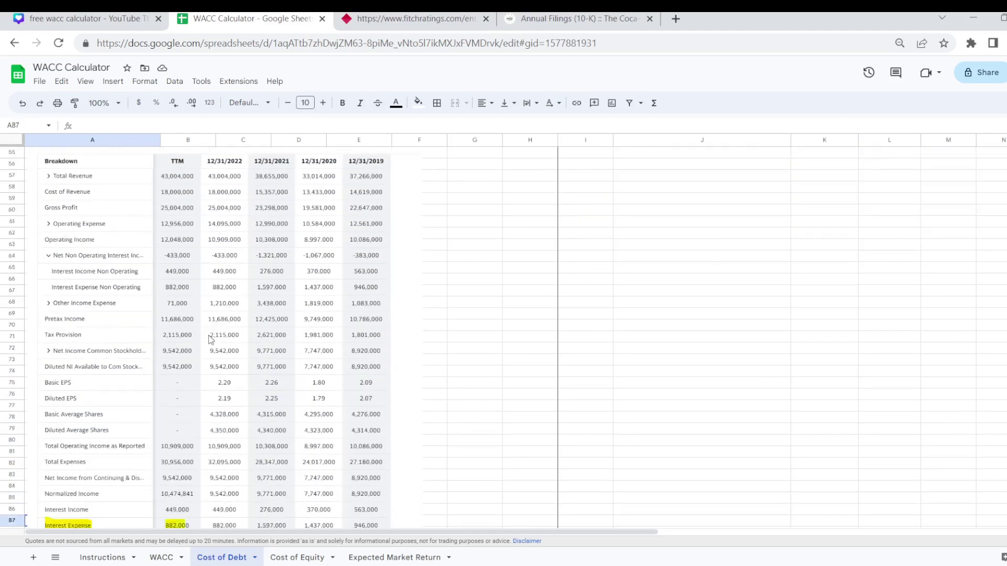
key("Down")
key("Down")
key("Down")
key("Down")
key("Down")
key("Down")
key("Down")
key("Down")
key("Down")
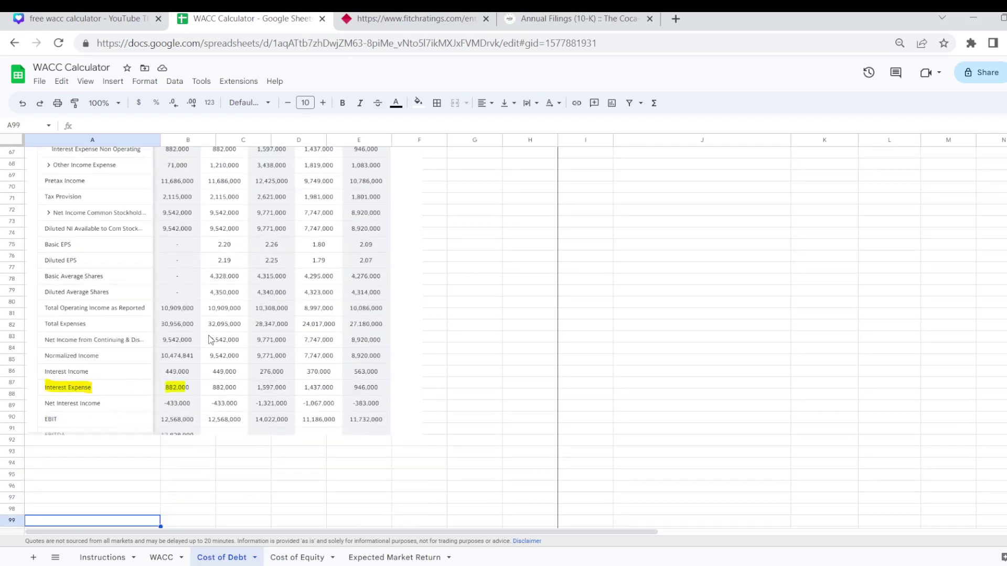
key("Up")
key("Up")
key("Up")
key("Up")
key("Up")
key("Up")
key("Up")
key("Up")
key("Up")
key("Up")
key("Up")
key("Up")
key("Up")
key("Up")
key("Up")
key("Up")
key("Up")
key("Up")
key("Up")
key("Up")
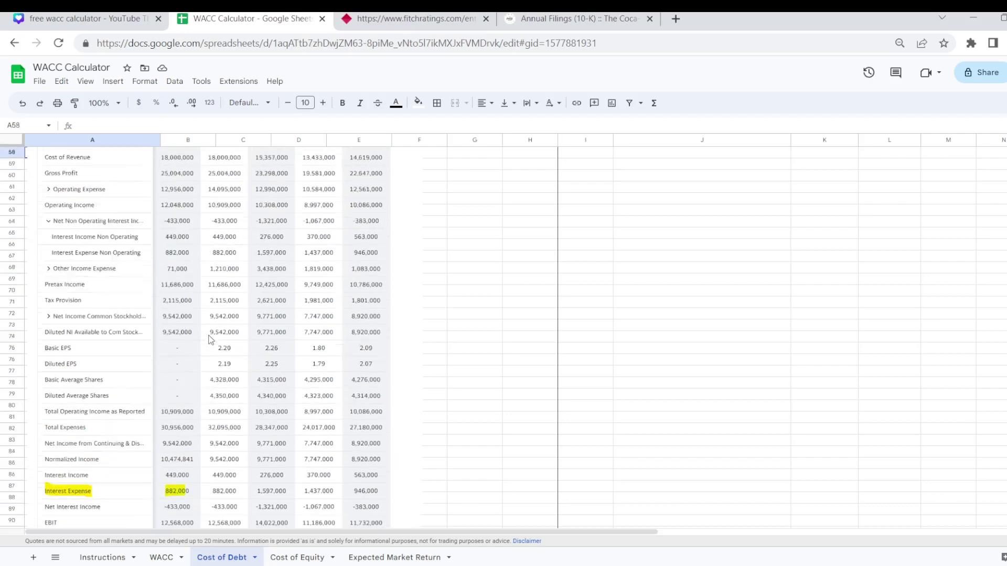
key("Up")
key("Up")
key("Up")
key("Up")
key("Up")
key("Up")
key("Up")
key("Up")
key("Up")
key("Up")
key("Up")
key("Up")
key("Up")
key("Up")
key("Up")
key("Up")
key("Up")
key("Up")
key("Up")
key("Up")
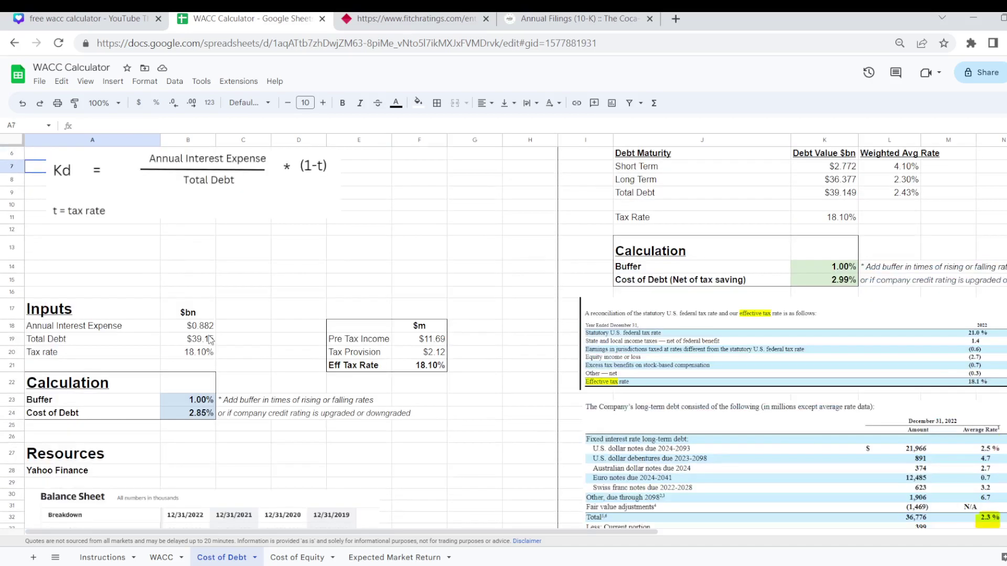
key("Down")
key("Down")
key("Down")
key("Down")
key("Down")
key("Down")
key("Down")
key("Down")
key("Down")
key("Up")
key("Right")
key("Right")
key("Right")
key("Right")
key("Right")
key("Down")
key("Down")
key("Down")
key("Left")
key("Up")
key("Down")
key("Right")
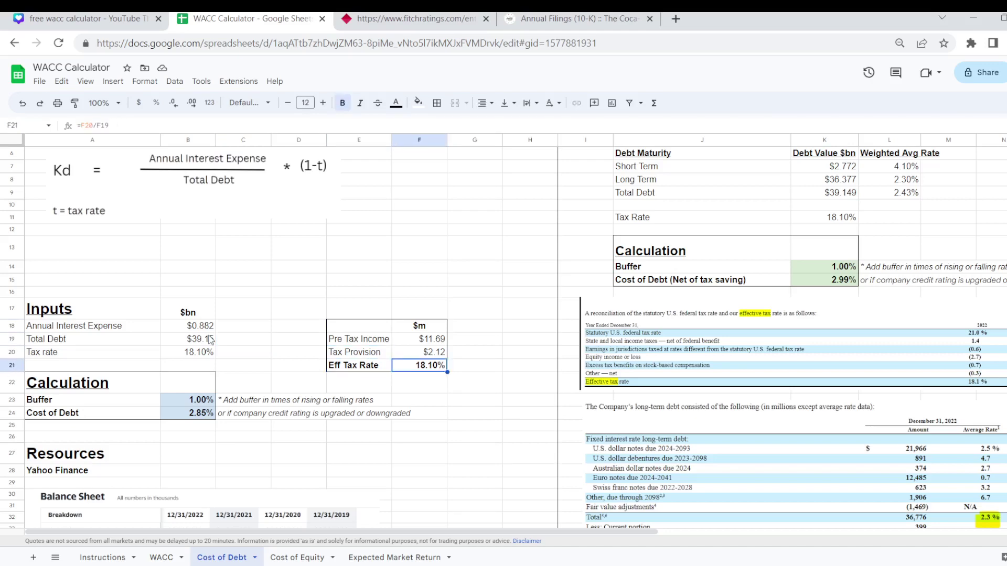
key("Page_Down")
key("Page_Down")
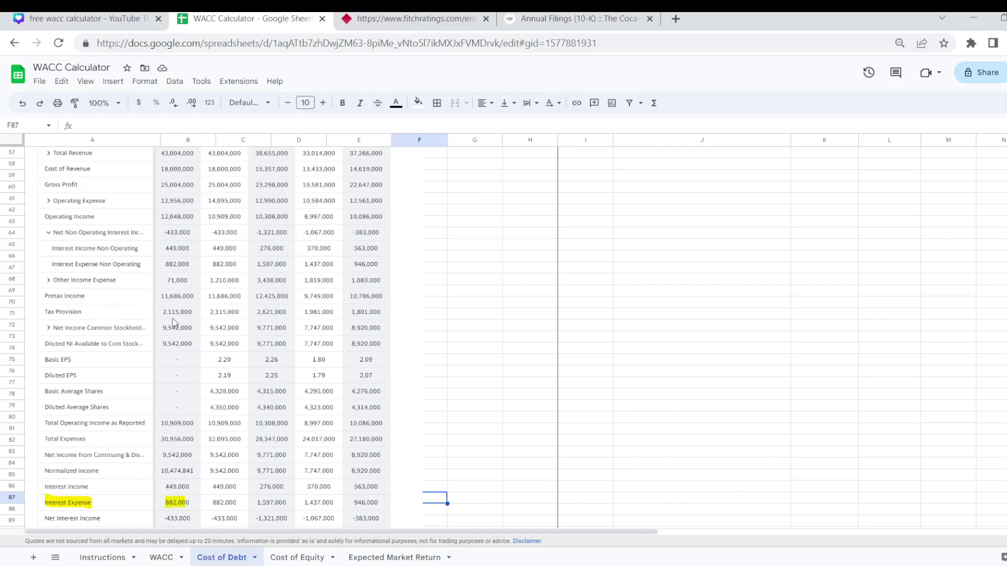
Inspect the effective tax rate input and the Cost of Debt formula
left_click(464, 295)
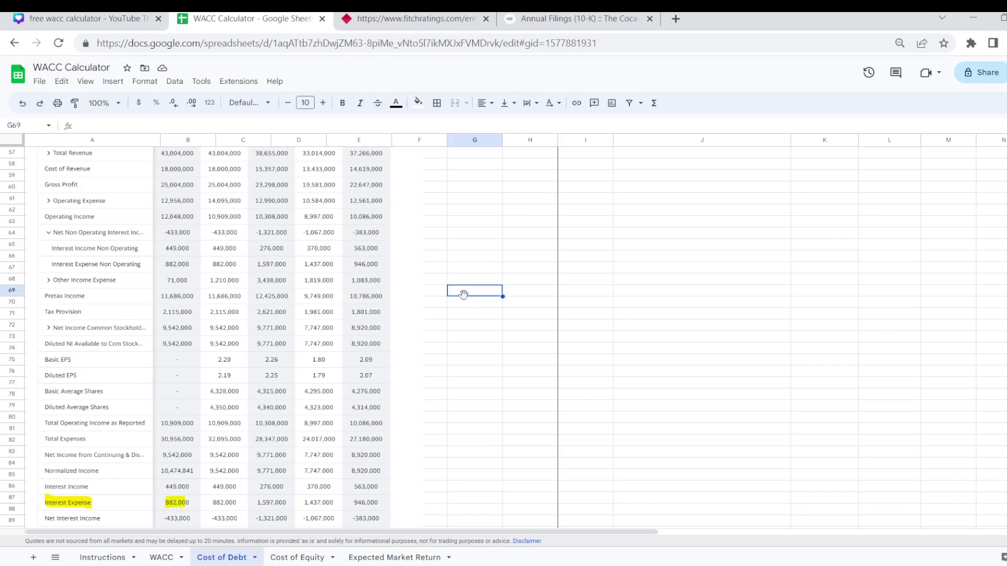
key("Up")
key("Up")
key("Up")
key("Up")
key("Up")
key("Up")
key("Up")
key("Up")
key("Up")
key("Up")
key("Up")
key("Up")
key("Up")
key("Up")
key("Up")
key("Up")
key("Up")
key("Up")
key("Up")
key("Up")
key("Up")
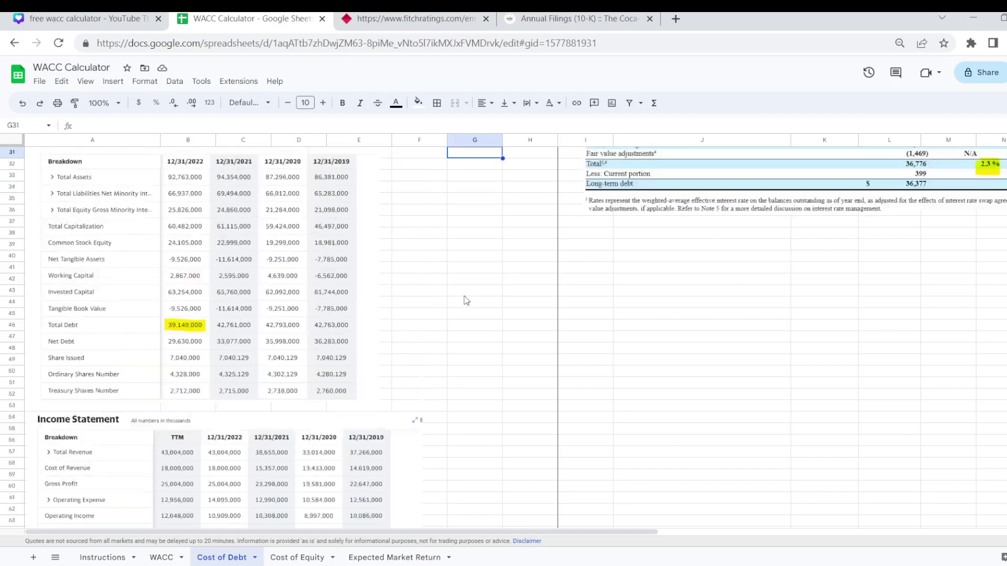
key("Up")
key("Up")
key("Up")
key("Up")
key("Up")
key("Up")
key("Up")
key("Up")
key("Up")
key("Up")
key("Up")
key("Down")
key("Down")
key("Down")
key("Down")
key("Down")
key("Down")
key("Down")
key("Down")
key("Down")
key("Down")
key("Down")
key("Down")
key("Down")
key("Down")
key("Down")
key("Down")
key("Down")
key("Down")
key("Down")
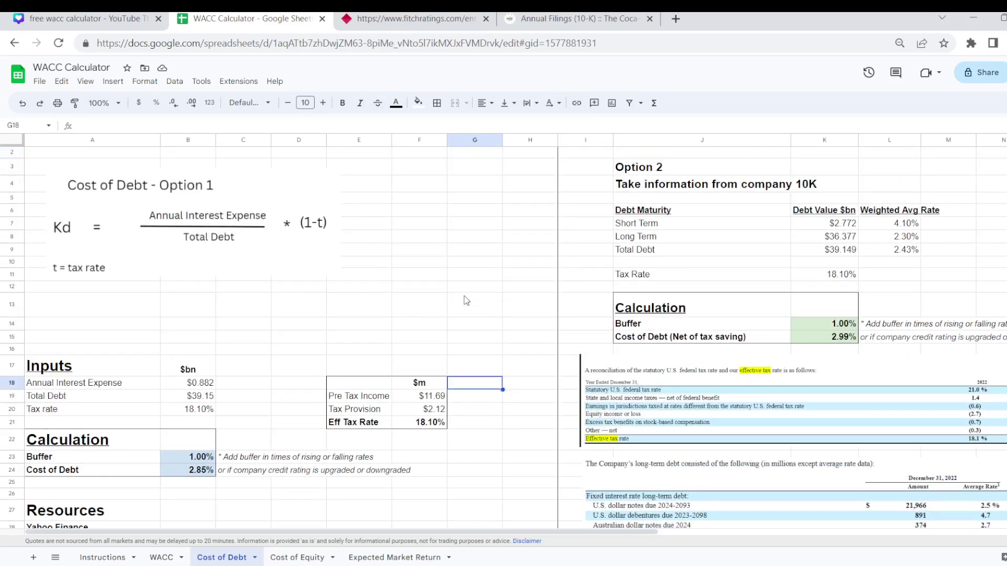
key("Left")
left_click(205, 413)
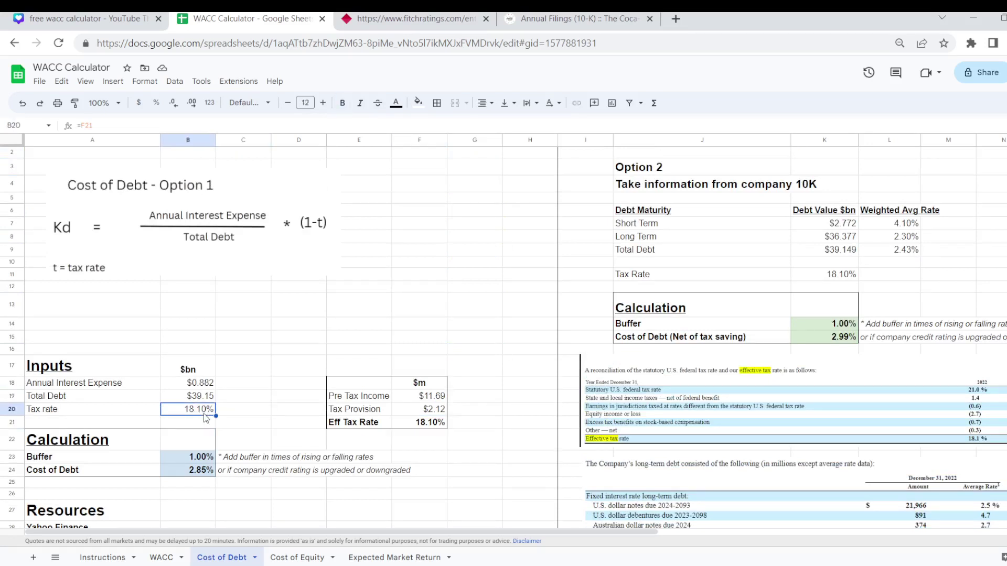
left_click(203, 474)
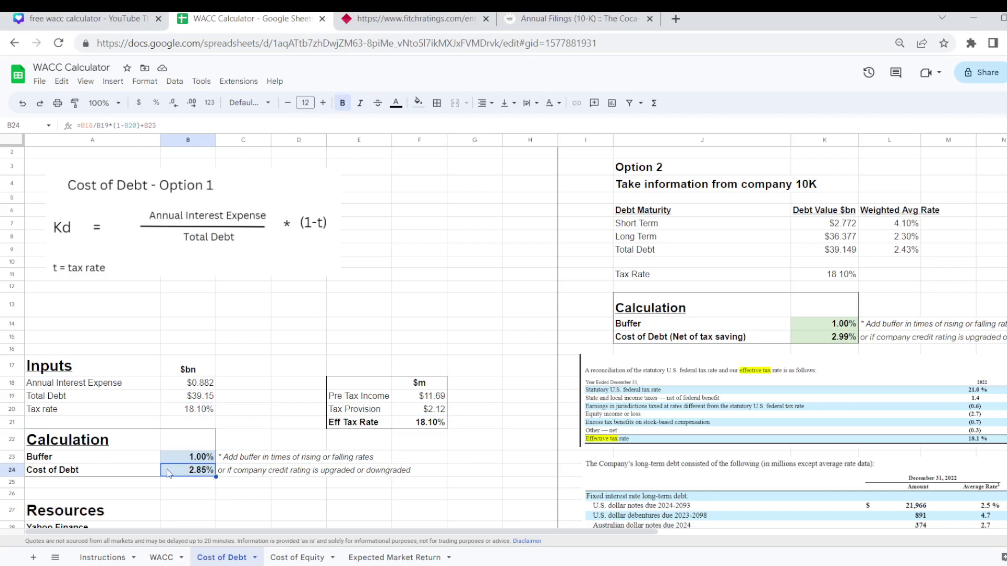
Check the 1% buffer value and the 39.149 Total Debt input
left_click(108, 458)
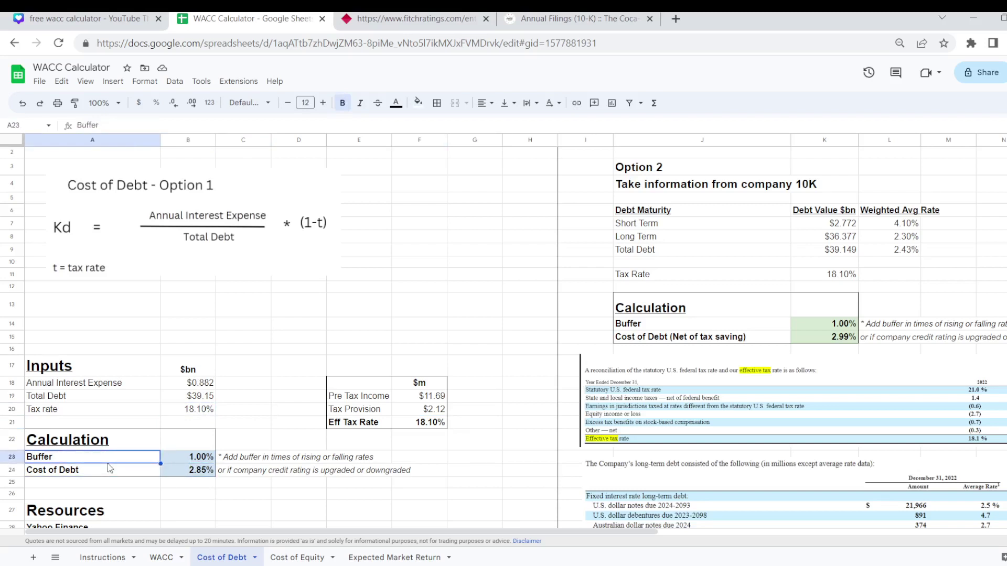
key("Right")
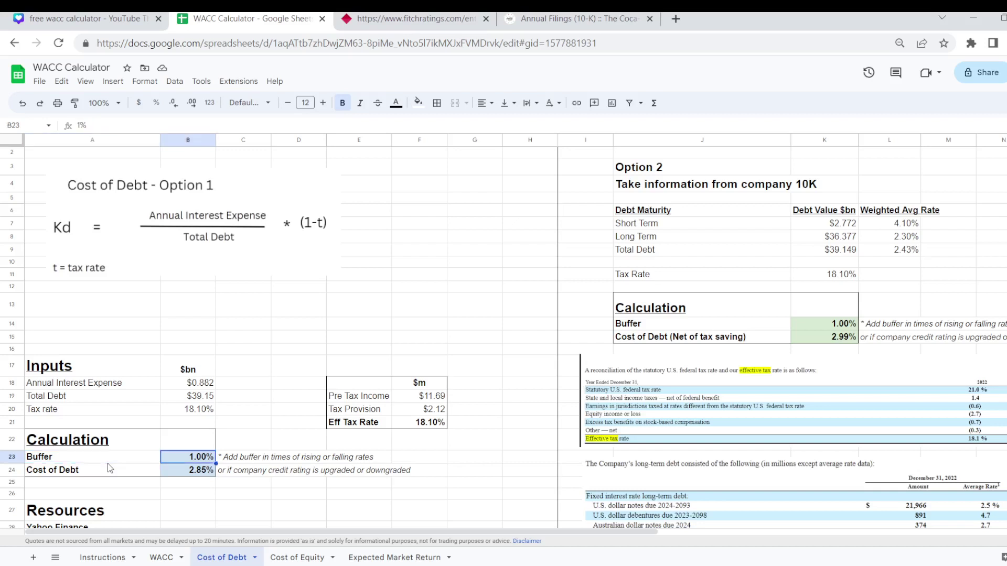
key("Left")
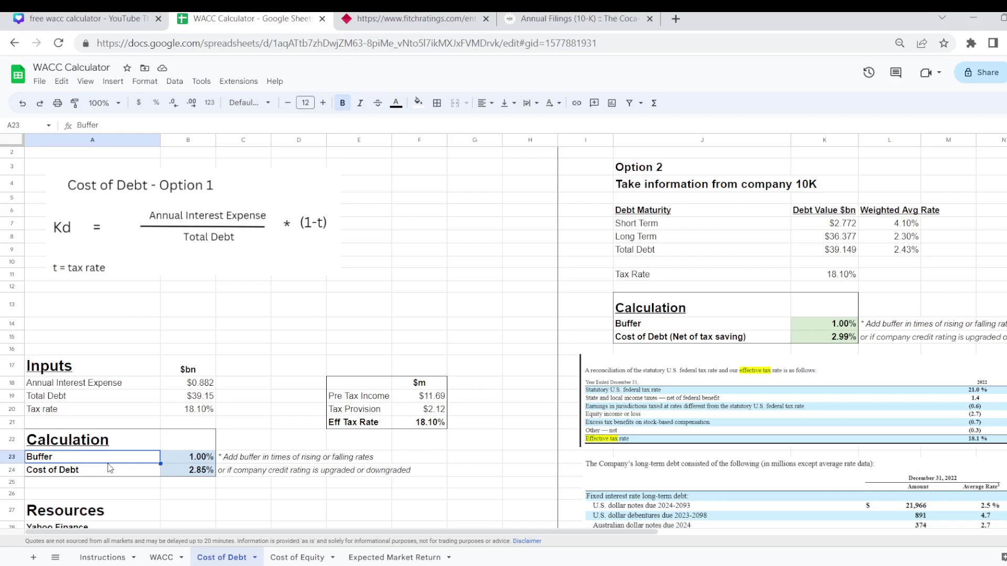
key("Up")
key("Up")
key("Up")
key("Up")
key("Right")
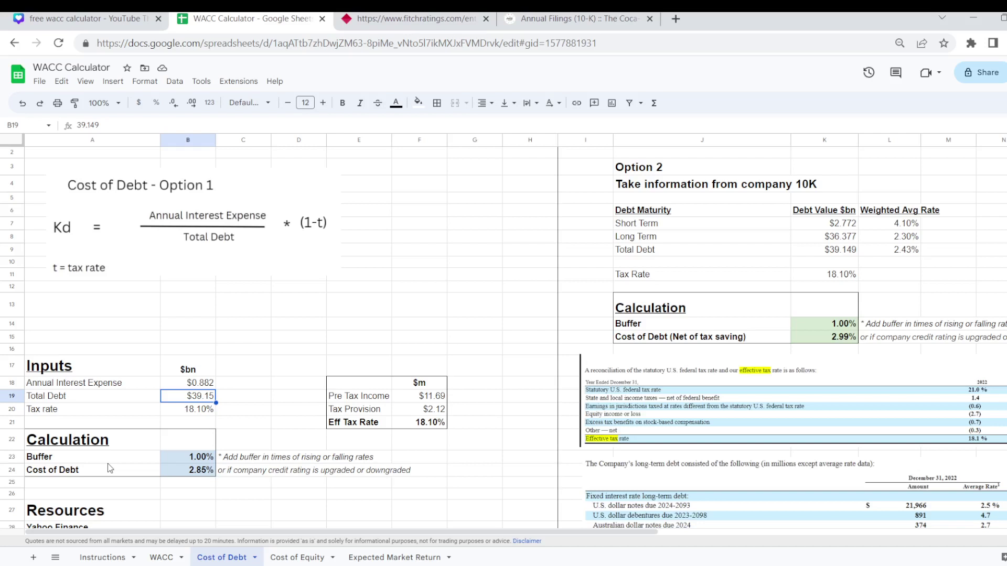
Read the buffer and credit rating change notes, then bring up Coca-Cola's Fitch Ratings page
key("Down")
key("Down")
key("Down")
key("Down")
key("Right")
key("Left")
key("Right")
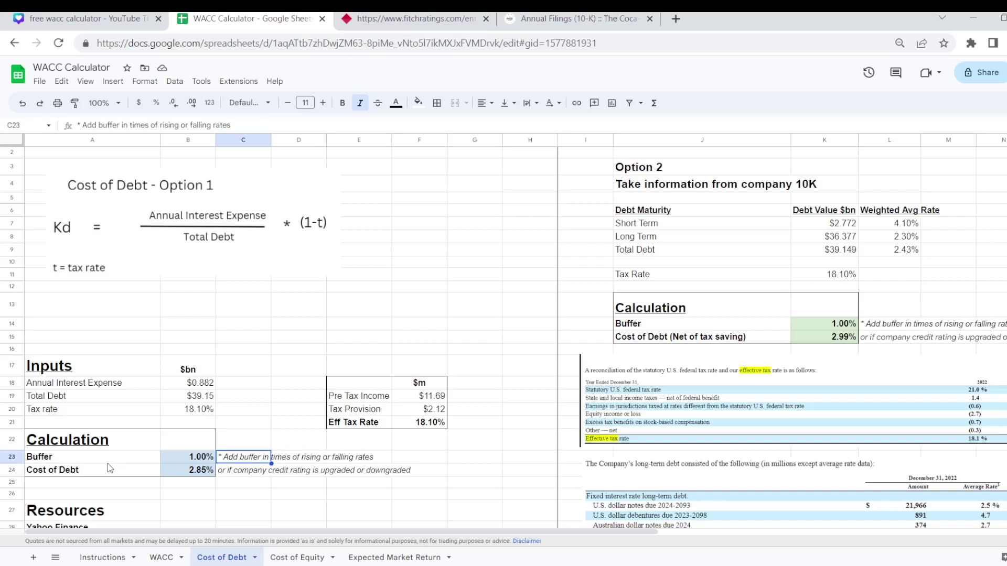
key("Down")
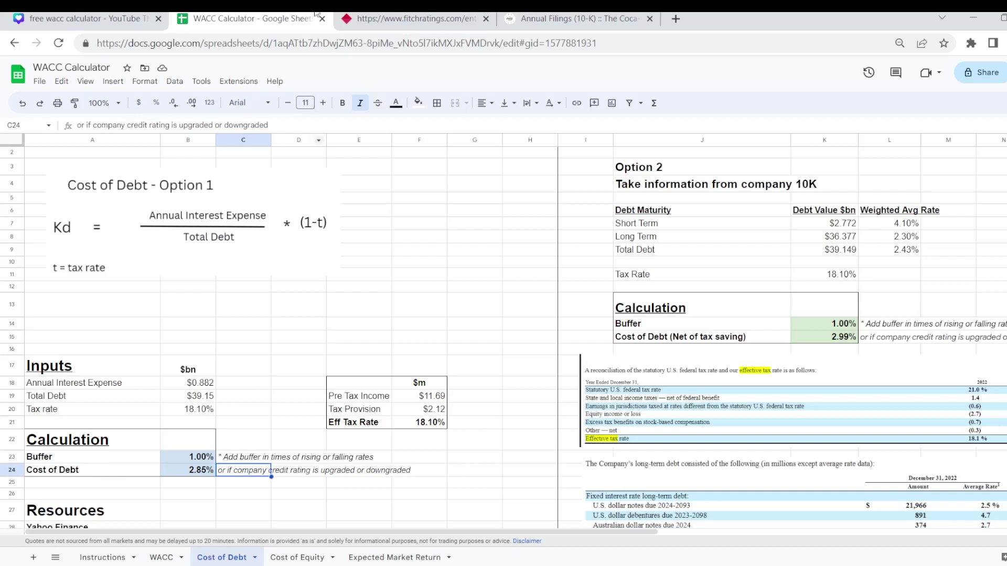
left_click(372, 16)
Jump to Coca-Cola's Fitch Rating Actions, then return to the WACC Calculator workbook
left_click(83, 152)
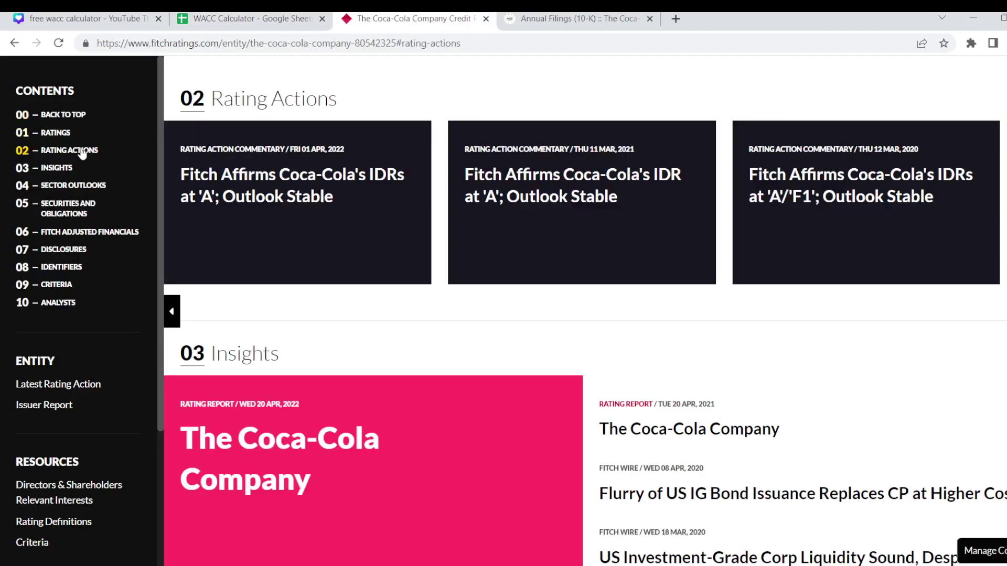
key("ctrl+shift+Tab")
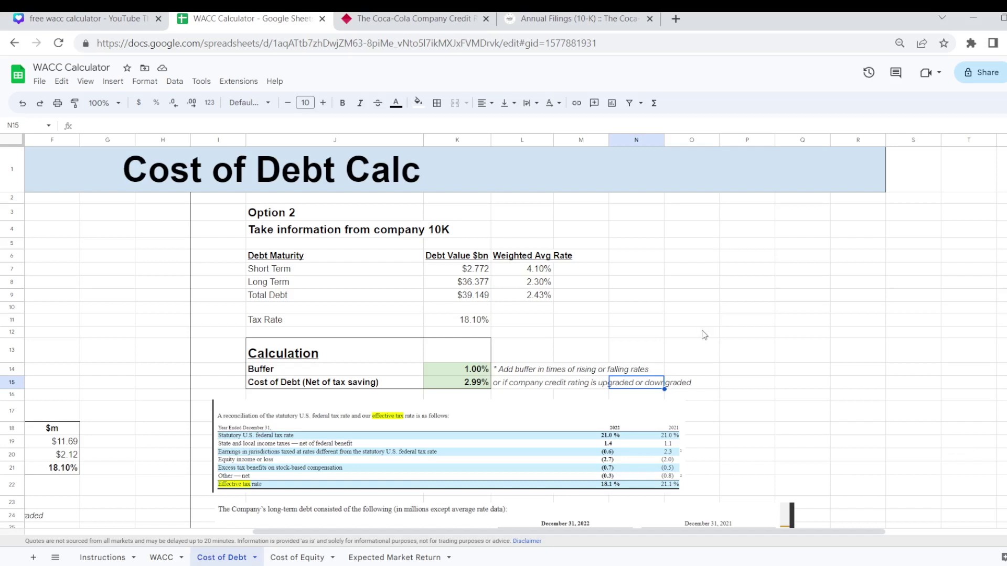
In Coca-Cola's 10-K, locate Note 10's long-term debt table and its 2.3% total average rate
left_click(581, 16)
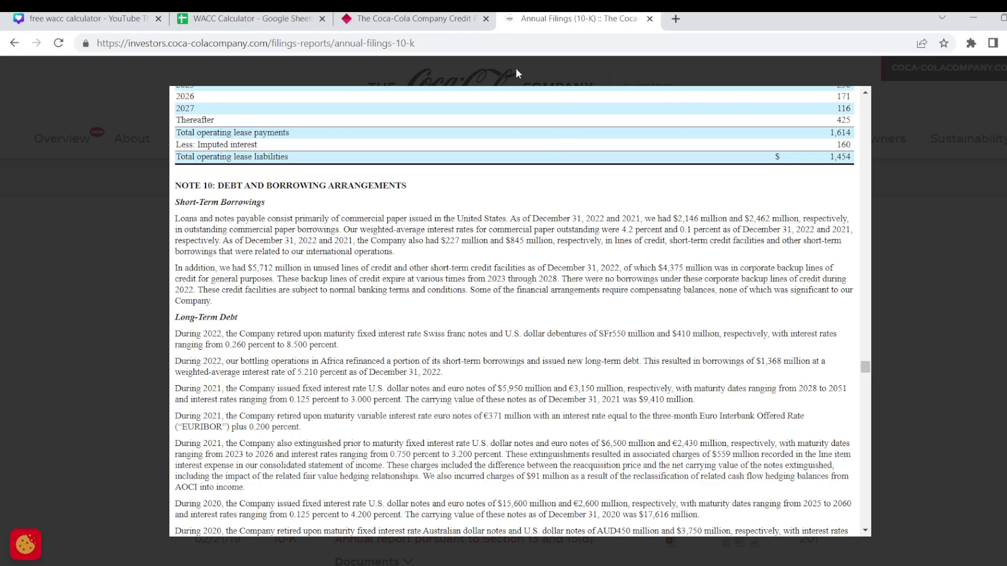
left_click_drag(218, 185, 286, 185)
left_click(238, 184)
left_click_drag(224, 186, 405, 183)
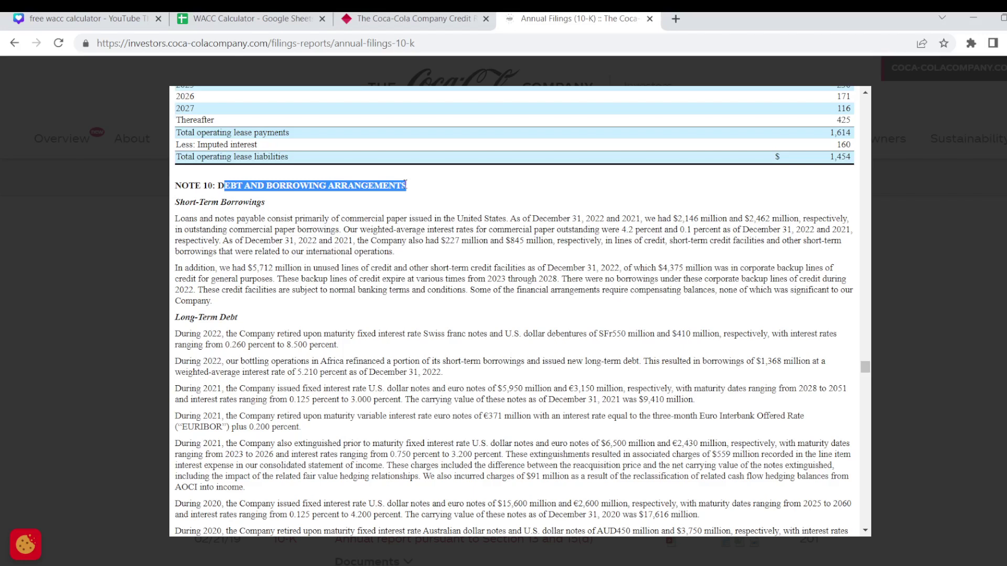
scroll(176, 250, "down", 8)
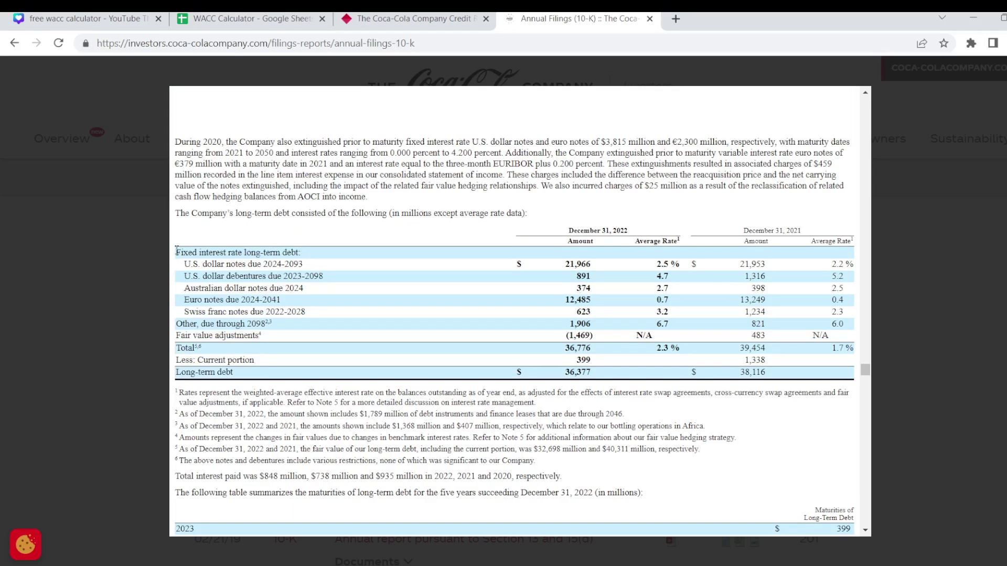
left_click_drag(177, 249, 602, 382)
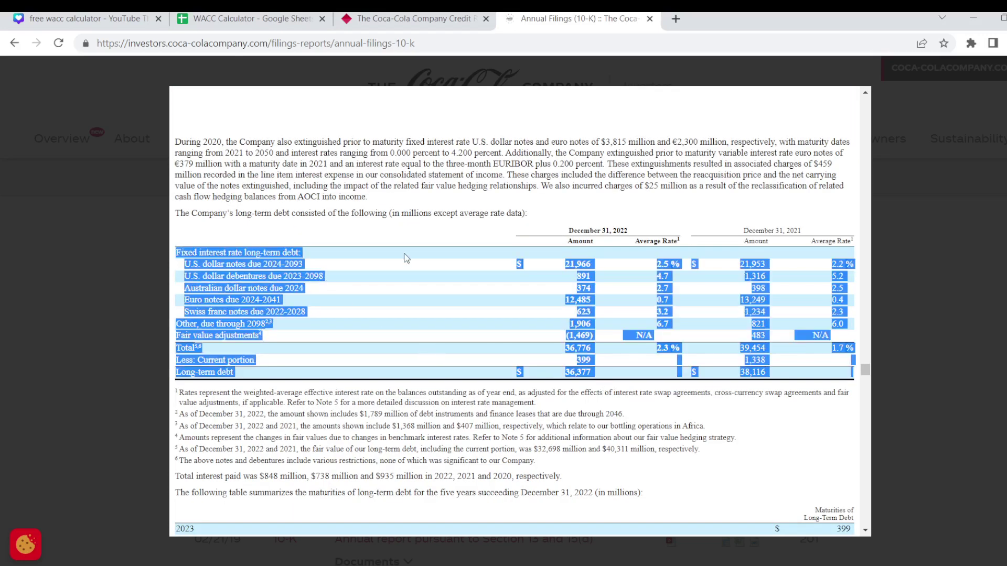
left_click(406, 258)
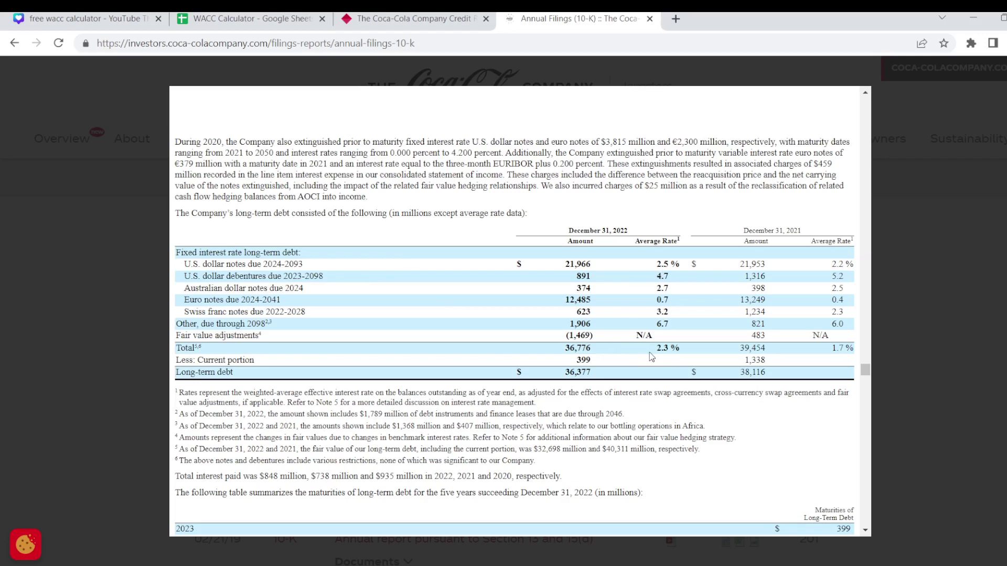
left_click_drag(656, 349, 667, 350)
left_click(657, 351)
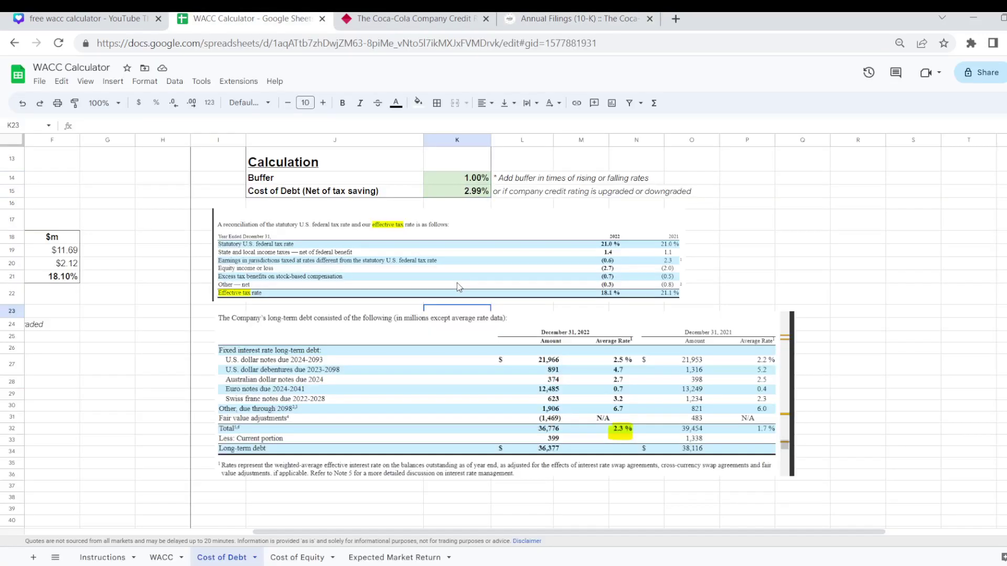
key("Down")
key("Down")
key("Down")
key("Down")
key("Down")
key("Down")
key("Down")
key("Down")
key("Down")
key("Down")
key("Down")
key("Down")
key("Up")
key("Up")
key("Up")
key("Up")
key("Up")
key("Up")
key("Up")
key("Up")
key("Up")
key("Up")
key("Up")
key("Up")
key("Up")
key("Up")
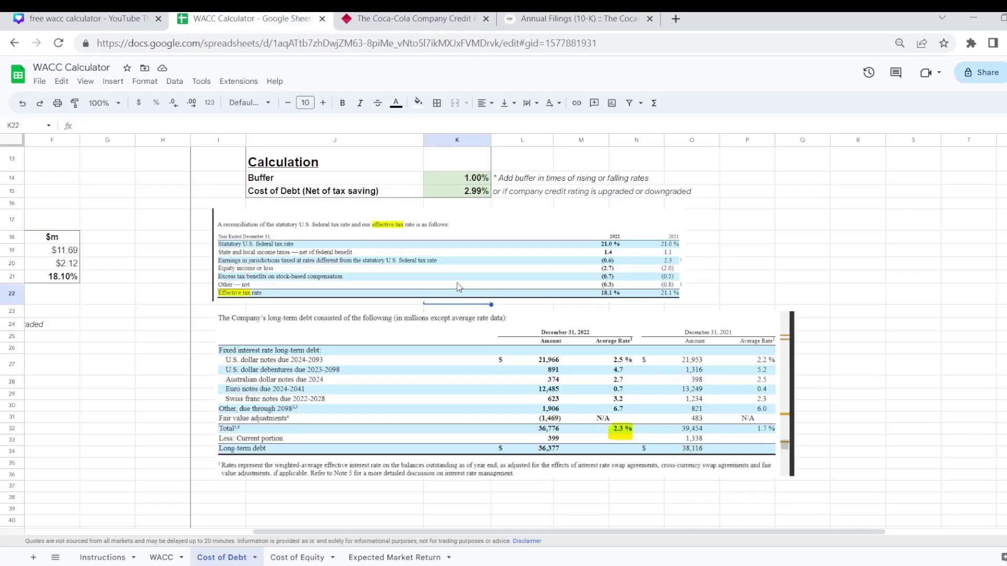
key("Up")
key("Up")
key("Up")
key("Up")
key("Up")
key("Up")
key("Up")
key("Up")
key("Up")
key("Up")
key("Up")
key("Up")
key("Up")
key("Up")
key("Up")
key("Up")
key("Up")
key("Up")
key("Up")
key("Up")
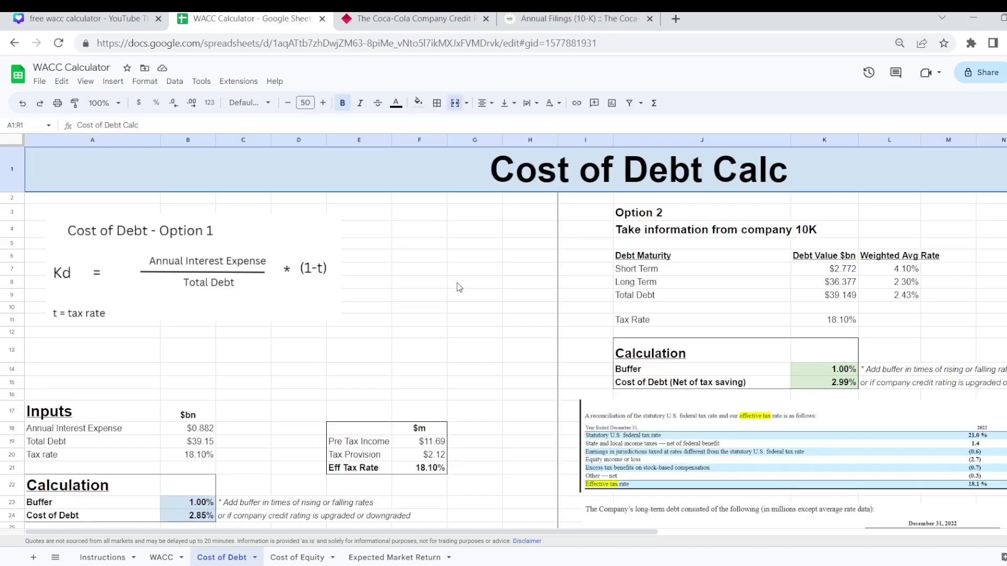
key("Right")
key("Down")
key("Down")
key("Down")
key("Down")
key("Down")
key("Down")
key("Down")
key("Down")
key("Left")
key("Left")
key("Left")
key("Left")
key("Left")
key("Left")
key("Left")
key("Left")
key("Left")
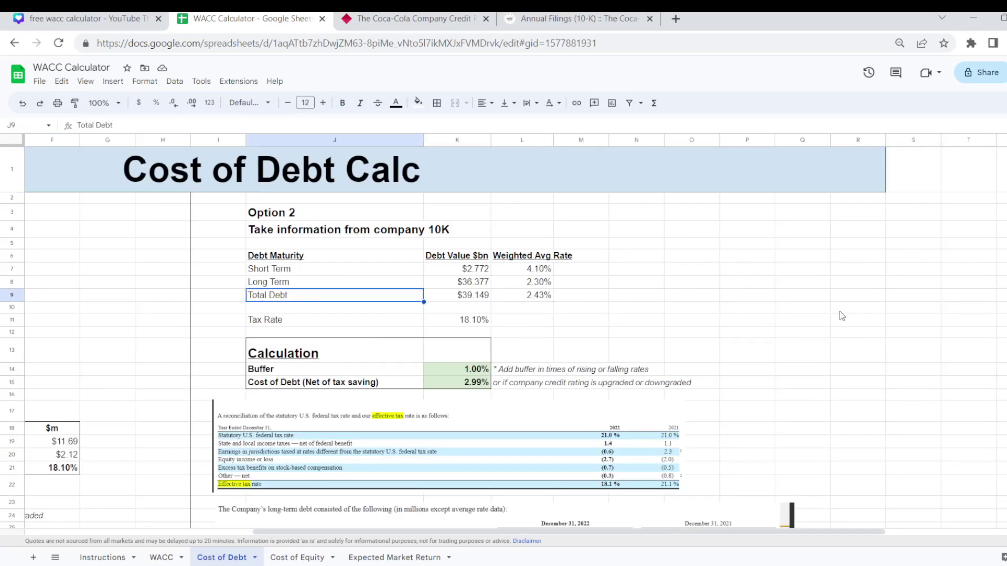
key("Up")
key("Up")
key("Right")
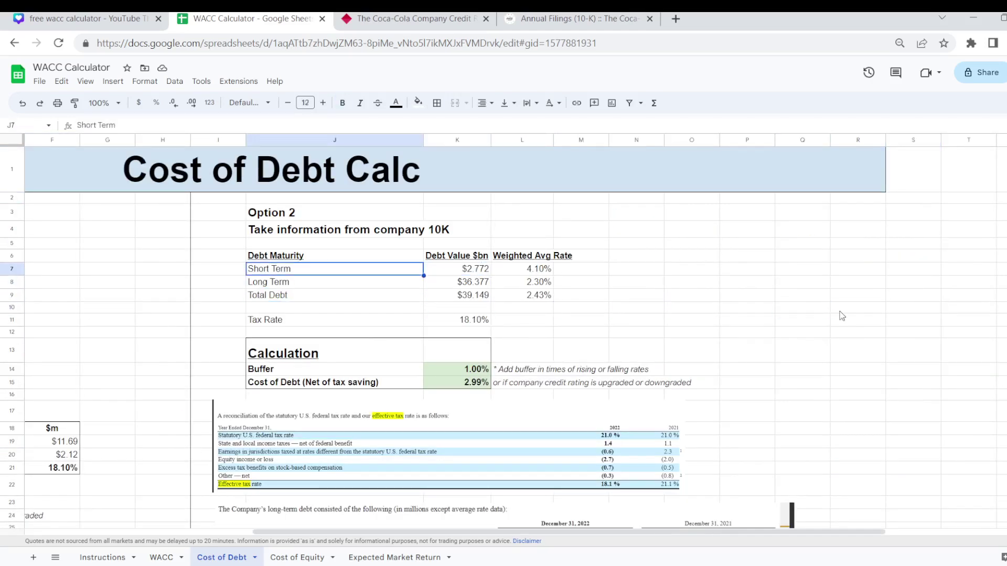
key("Right")
key("Down")
key("Left")
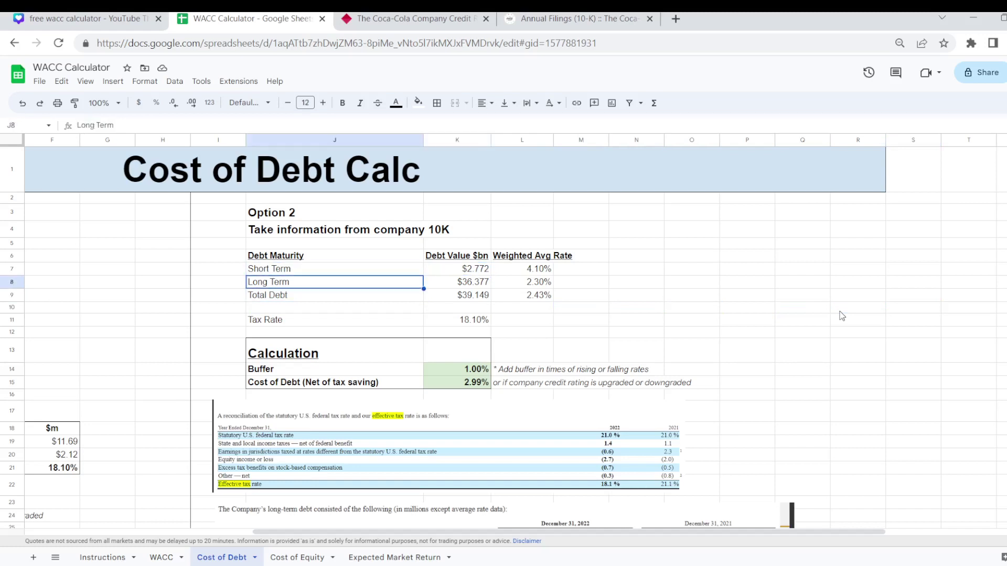
key("Right")
key("Up")
key("Right")
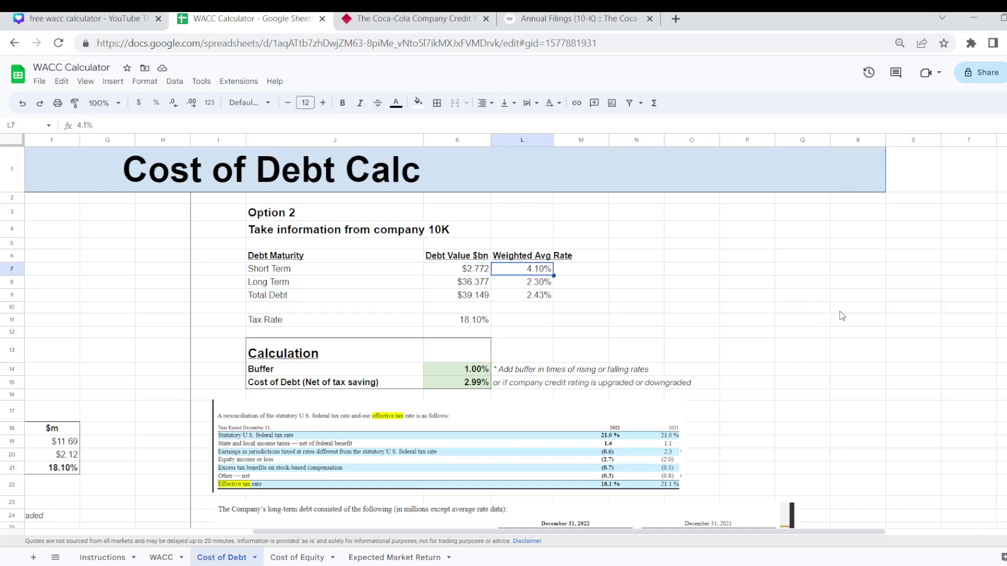
key("Down")
key("Down")
key("Left")
key("Right")
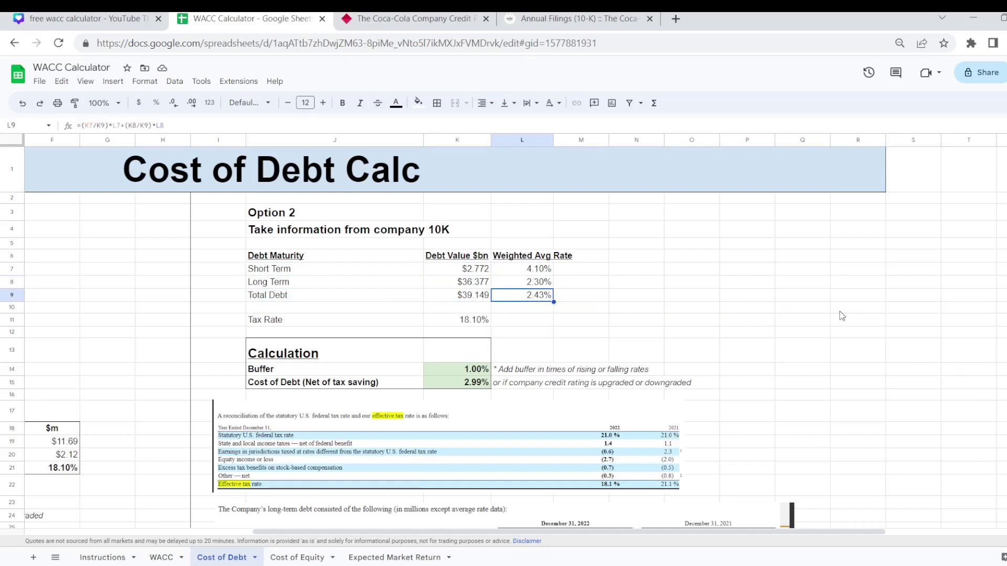
key("Down")
key("Down")
key("Down")
key("Up")
key("Left")
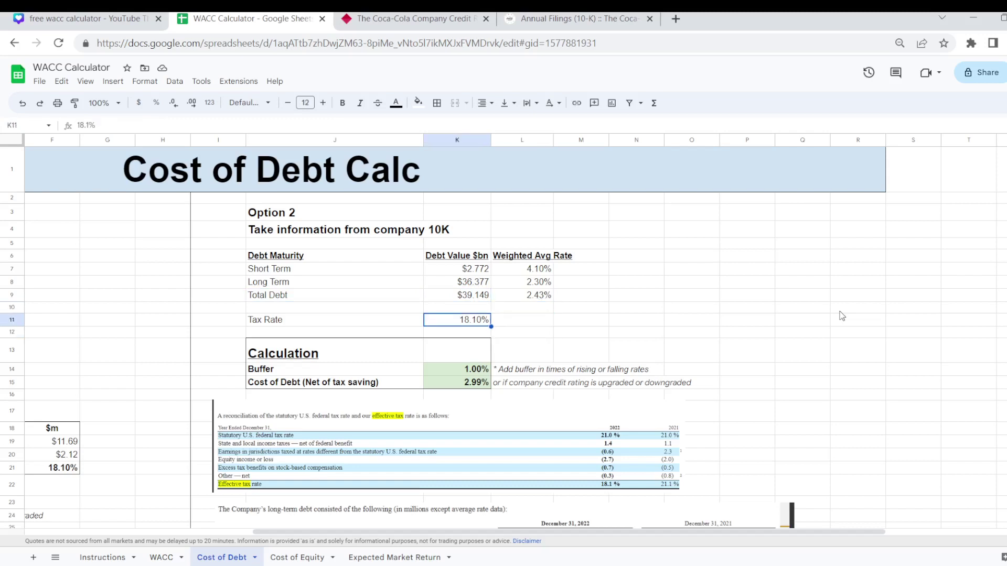
left_click(548, 345)
left_click(483, 370)
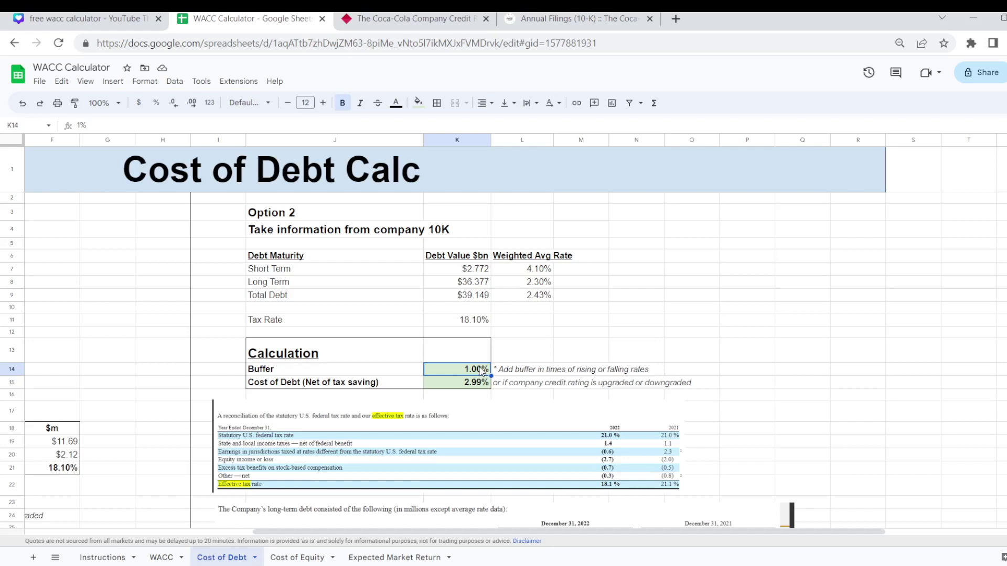
key("Down")
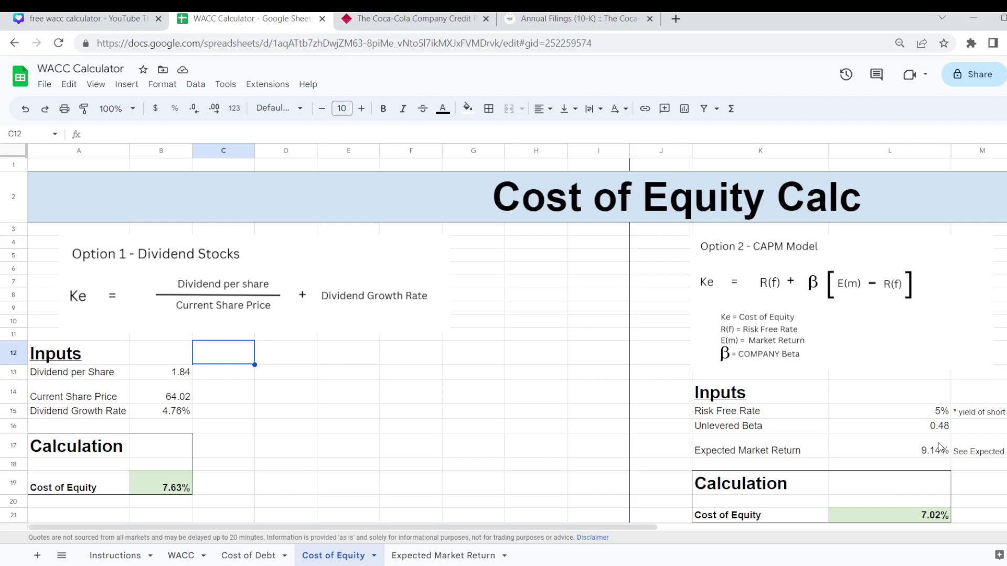
Move down the Cost of Equity sheet to the dividend per share and growth rate source notes
key("Up")
key("Up")
key("Up")
key("Up")
key("Up")
key("Up")
key("Up")
key("Up")
key("Up")
key("Down")
key("Down")
key("Down")
key("Down")
key("Down")
key("Down")
key("Down")
key("Down")
key("Down")
key("Down")
key("Down")
key("Down")
key("Down")
key("Down")
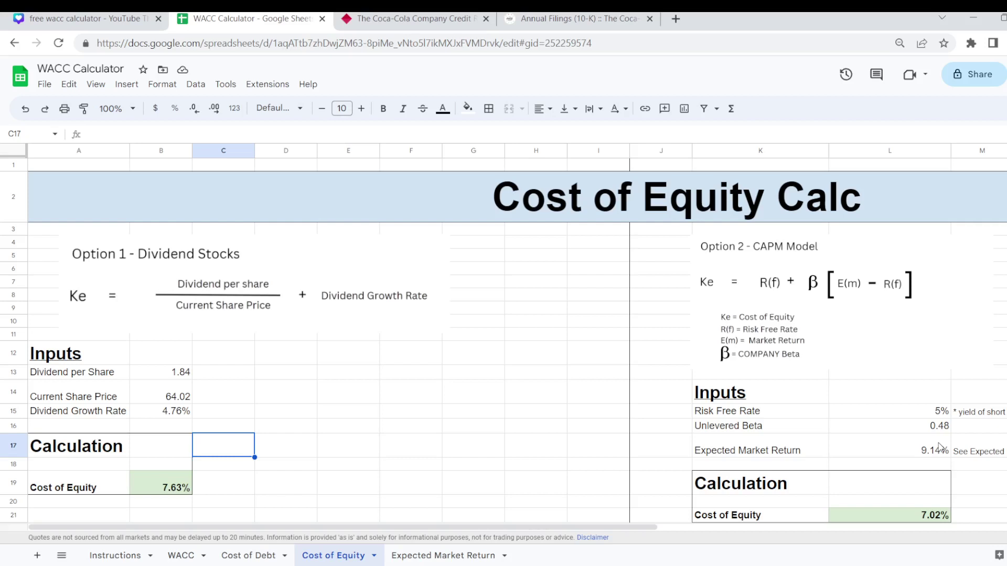
key("Down")
key("Down")
key("Down")
key("Down")
key("Down")
key("Down")
key("Down")
key("Down")
key("Down")
key("Down")
key("Down")
key("Down")
key("Down")
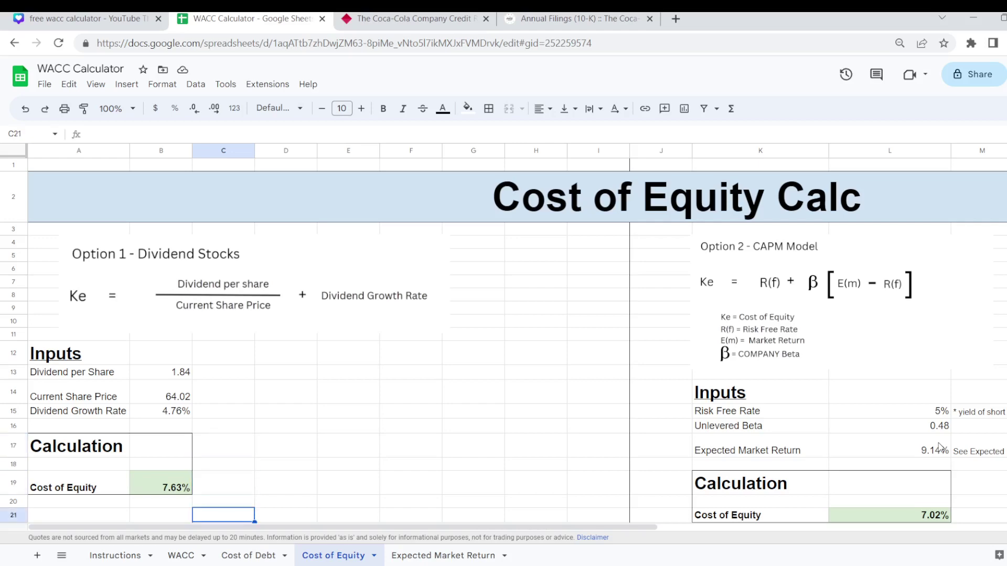
key("Down")
key("Down")
key("Down")
key("Down")
key("Down")
key("Down")
key("Down")
key("Down")
key("Down")
key("Down")
key("Down")
key("Down")
key("Down")
key("Down")
key("Down")
key("Down")
key("Down")
key("Down")
key("Down")
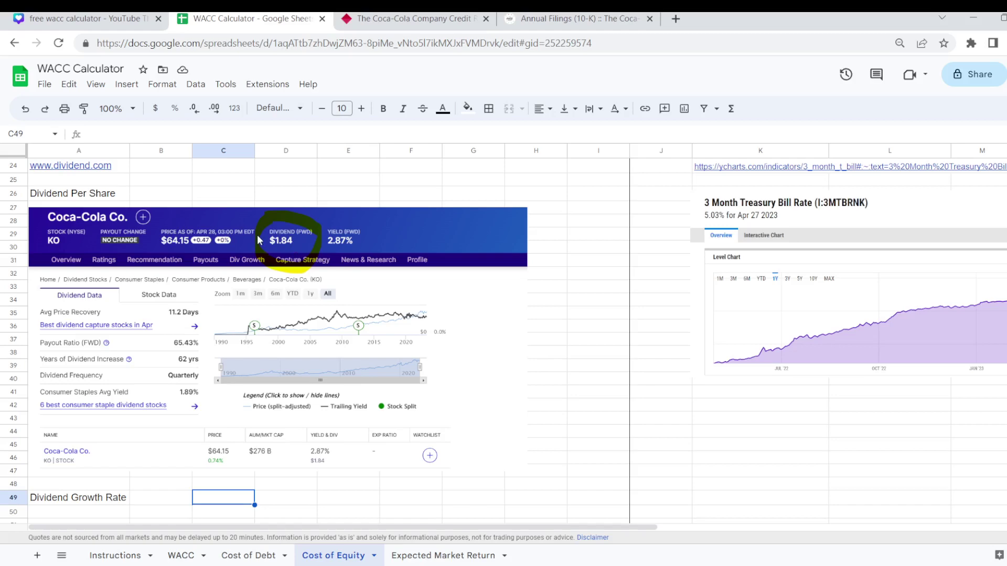
Review the dividend inputs: $1.84 dividend, 64.02 GOOGLEFINANCE share price, 4.76% growth
key("Down")
key("Down")
key("Down")
key("Down")
key("Down")
key("Down")
key("Down")
key("Down")
key("Down")
key("Down")
key("Down")
key("Down")
key("Down")
key("Down")
key("Down")
key("Down")
key("Down")
key("Down")
key("Down")
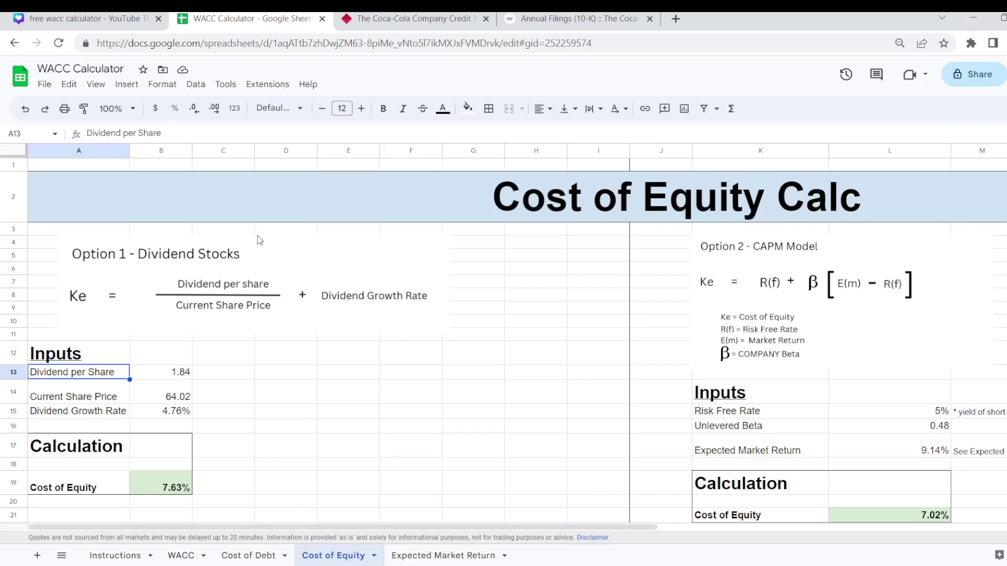
key("Right")
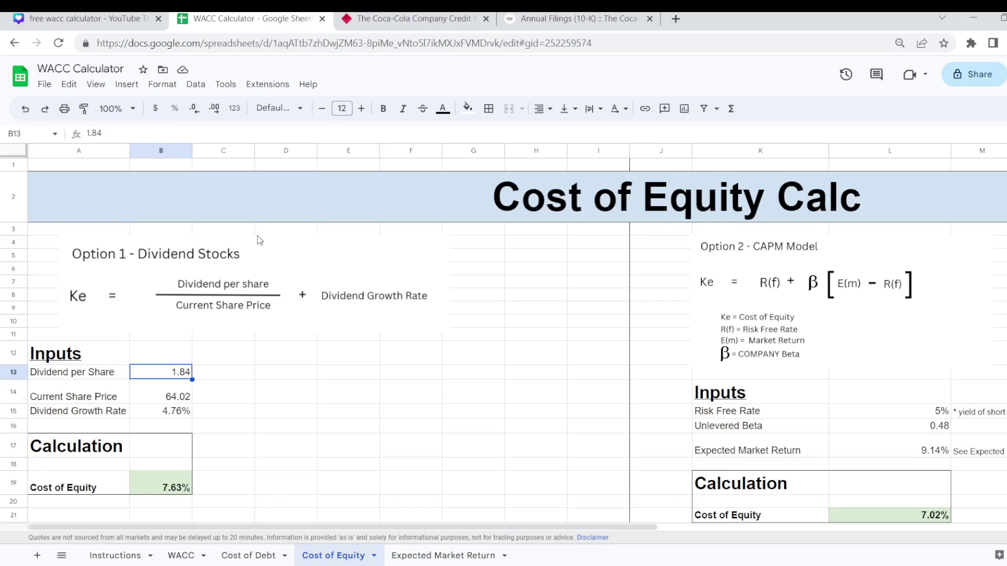
key("Down")
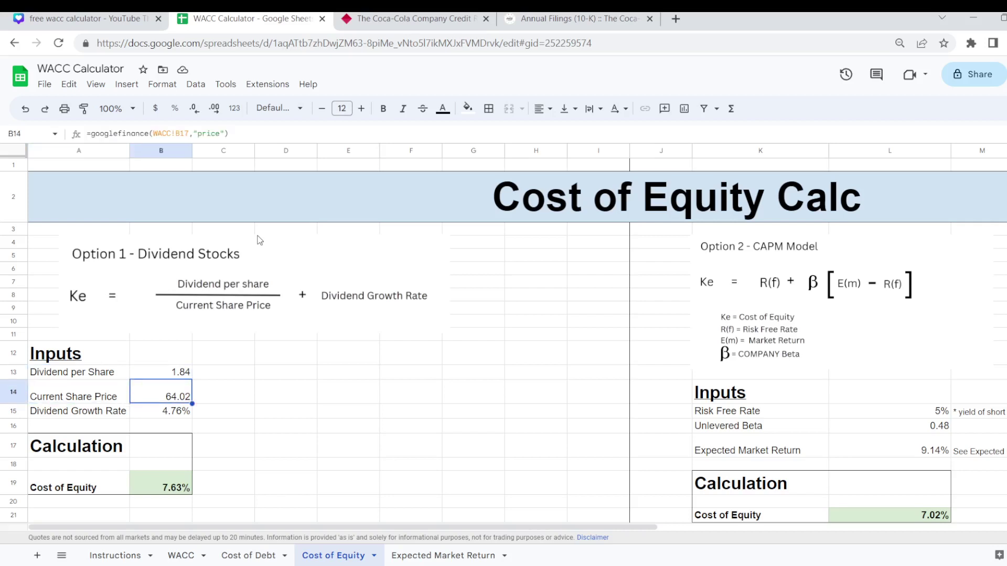
key("Left")
key("Right")
key("Down")
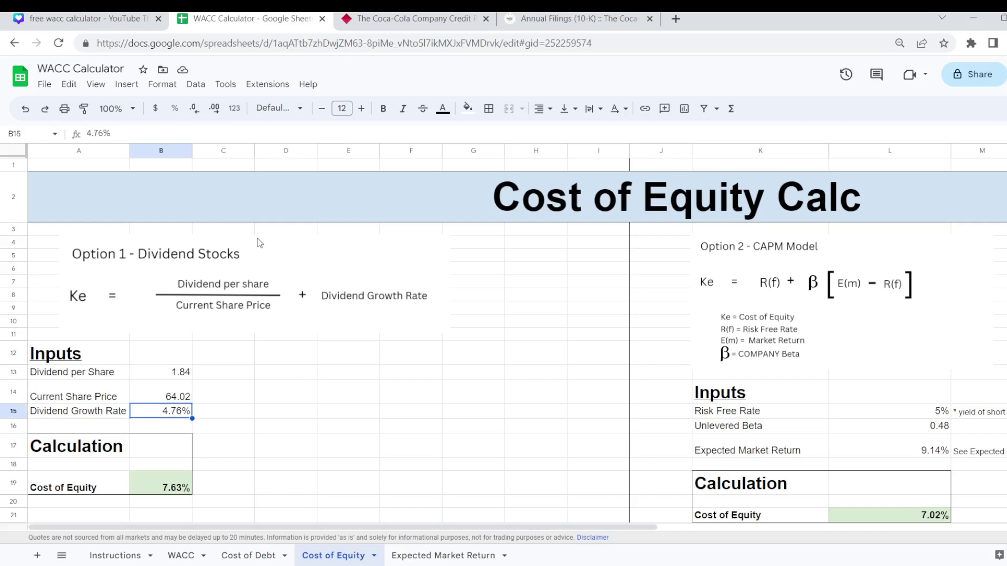
Check the 7.63% dividend cost of equity formula and bring the CAPM section into view
key("Down")
key("Down")
key("Down")
key("Down")
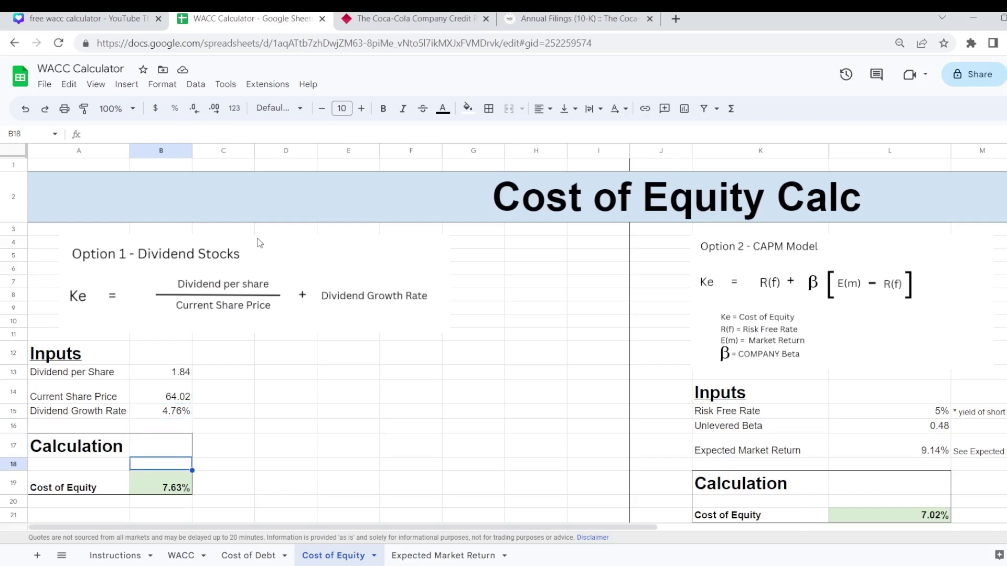
key("Right")
key("Left")
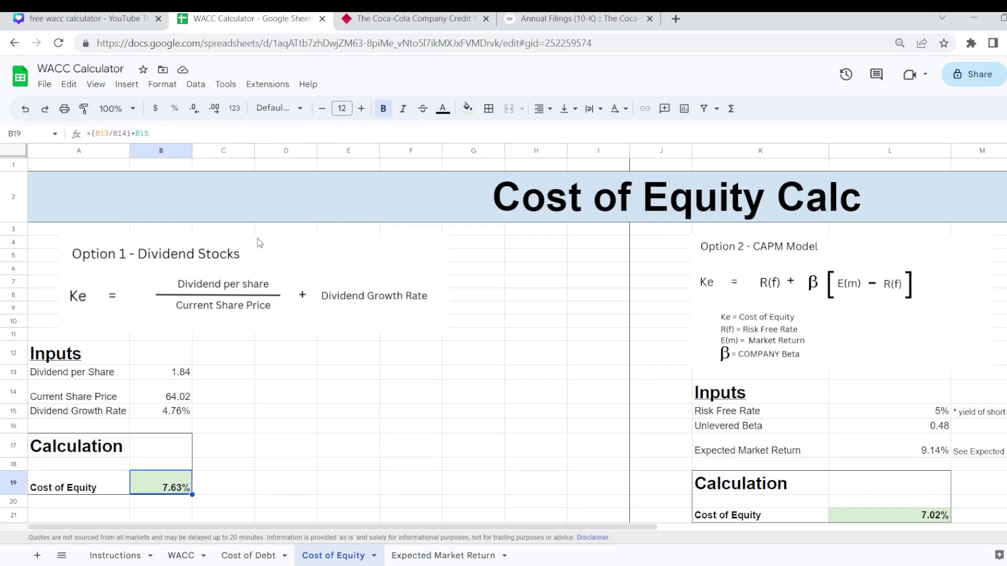
key("Up")
key("Up")
key("Right")
key("Right")
key("Right")
key("Right")
key("Right")
key("Right")
key("Right")
key("Right")
key("Right")
key("Right")
key("Right")
key("Right")
key("Right")
key("Right")
key("Right")
key("Right")
key("Right")
key("Right")
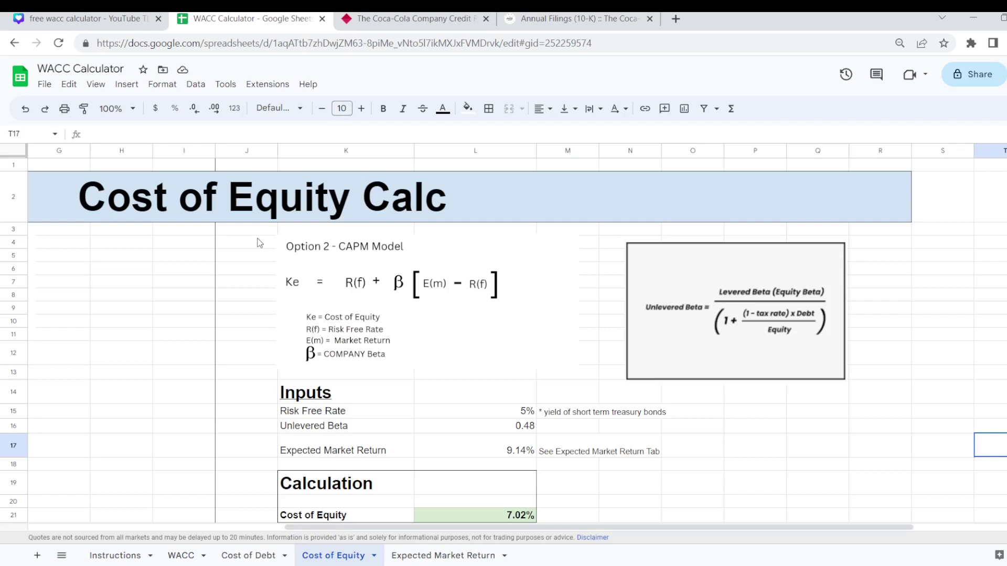
key("ctrl+z")
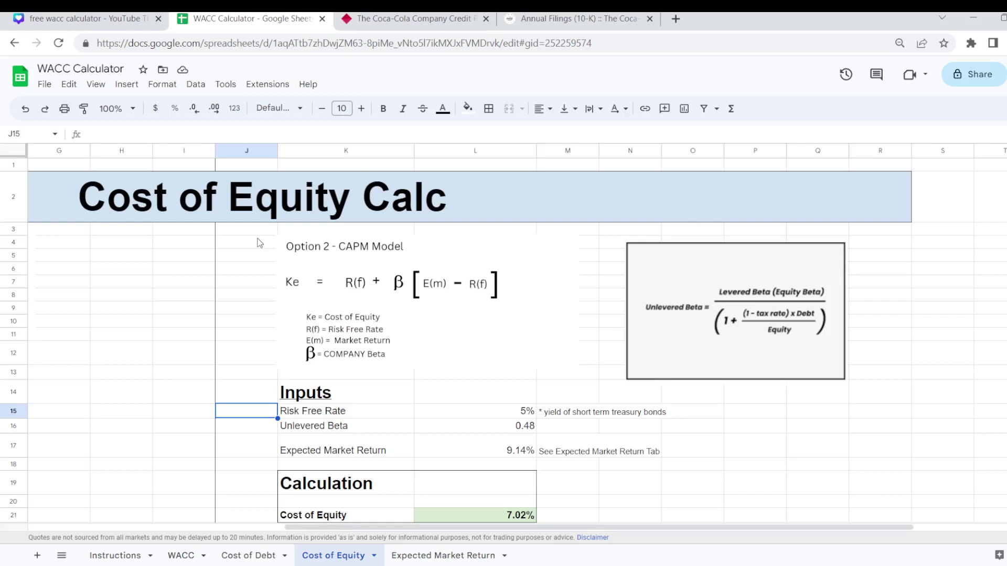
key("Right")
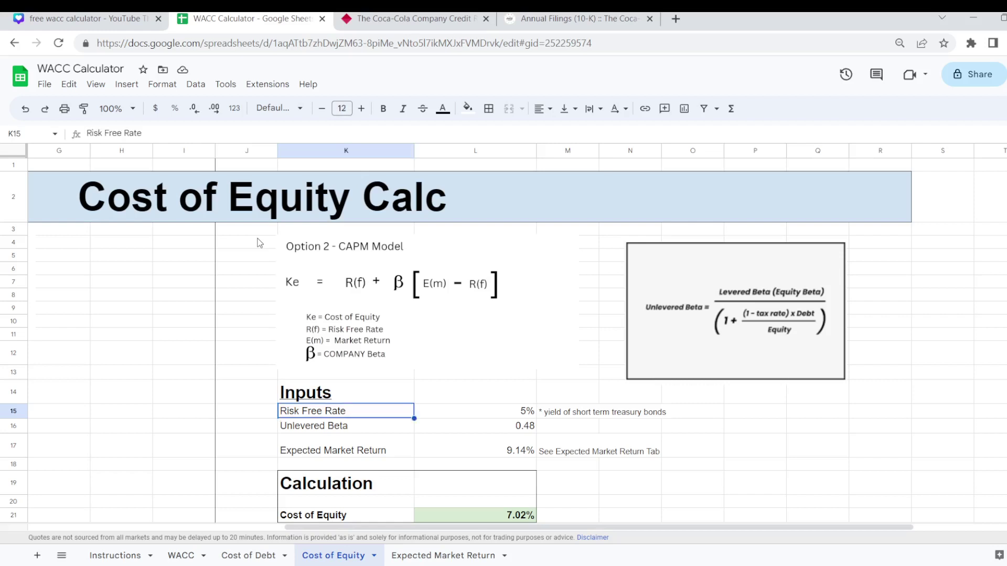
key("Right")
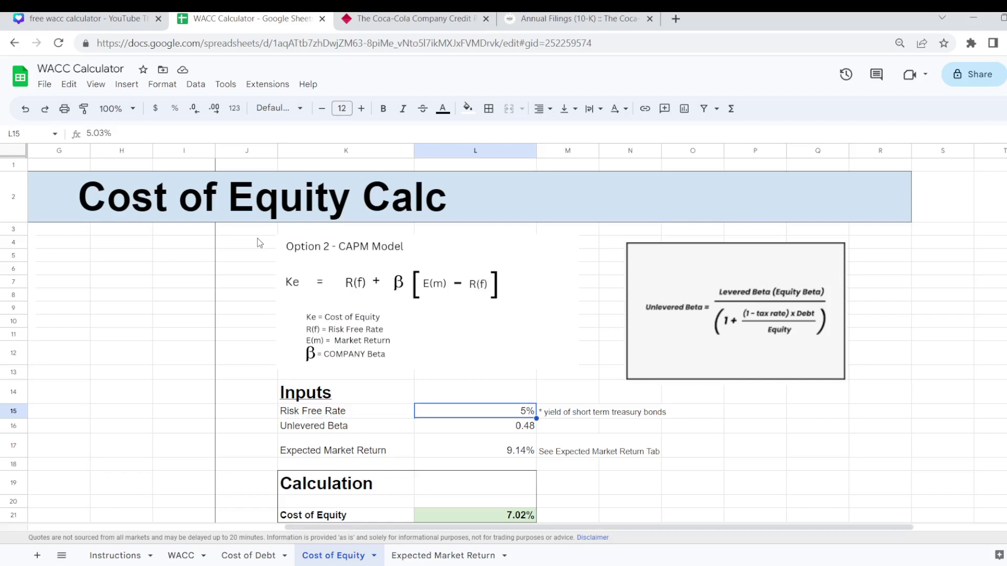
key("Right")
key("Left")
key("Down")
key("Left")
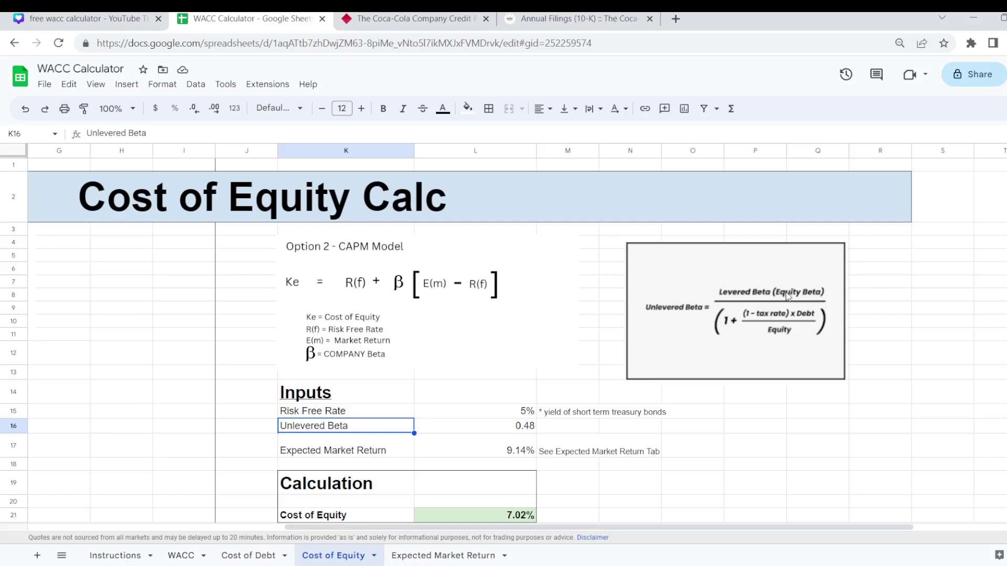
key("Right")
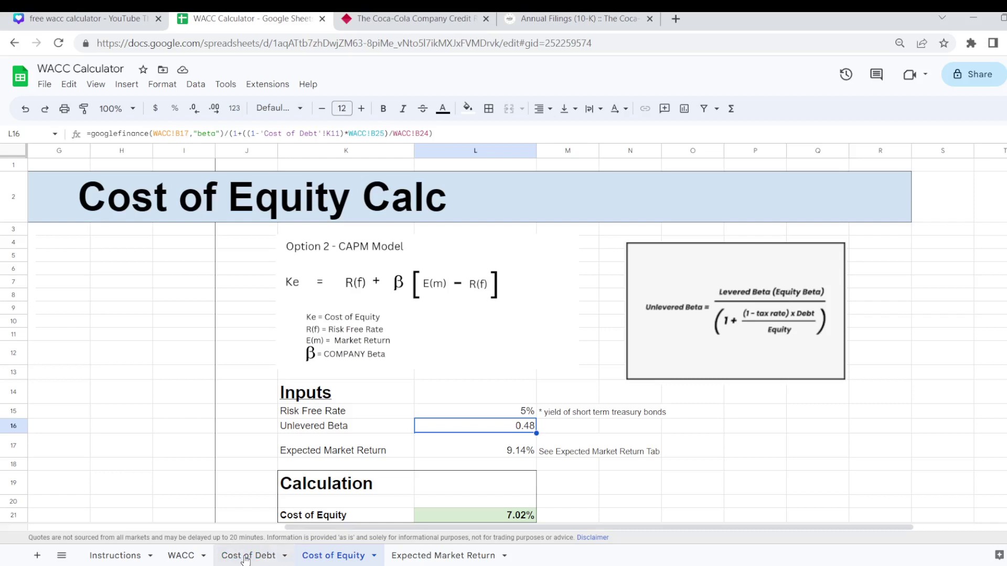
left_click(172, 559)
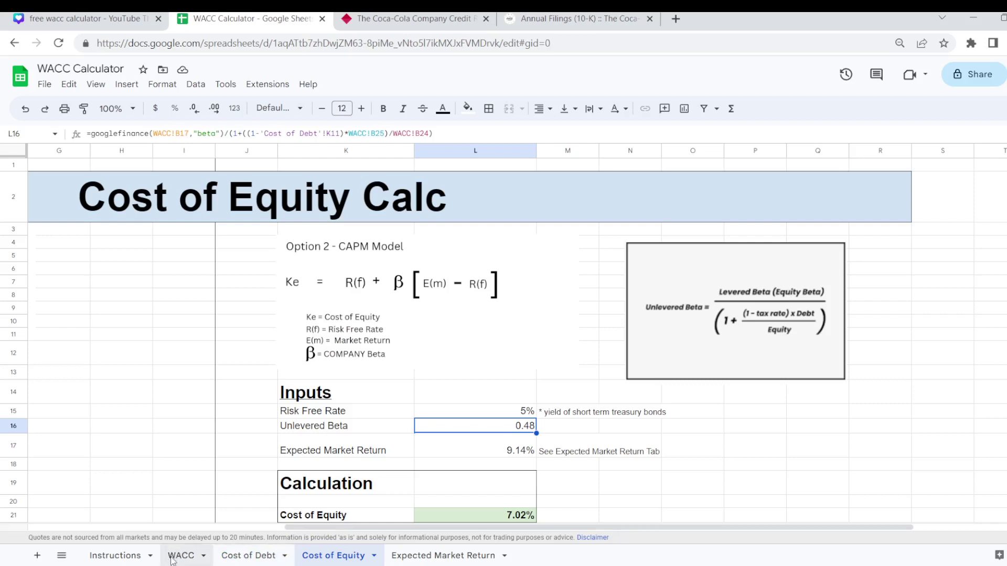
left_click(108, 381)
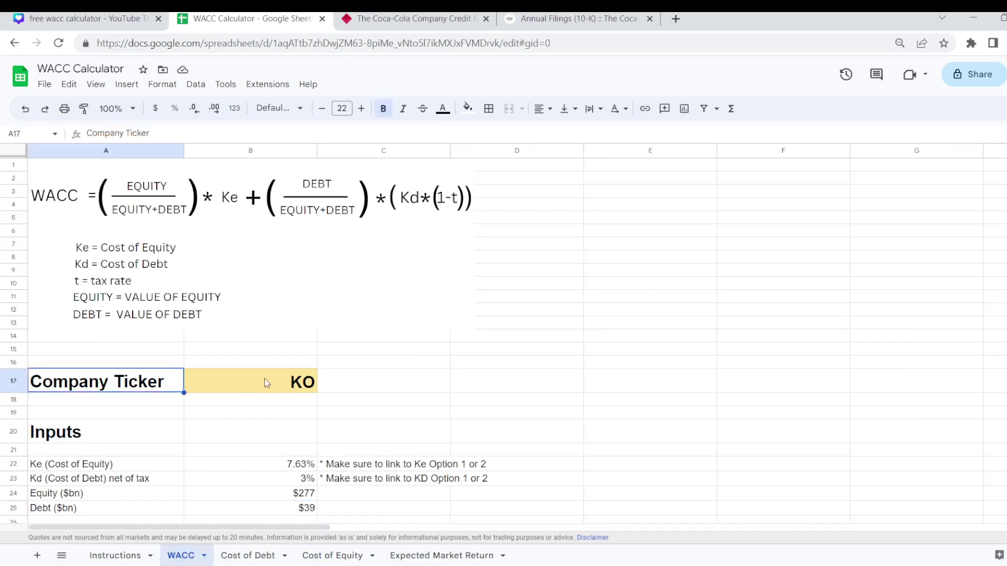
left_click(271, 382)
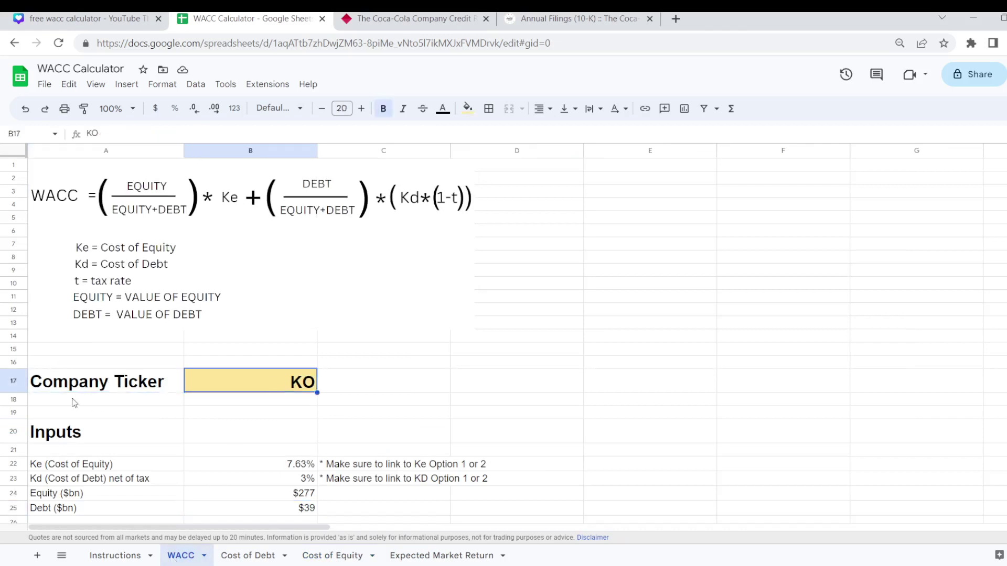
left_click(332, 555)
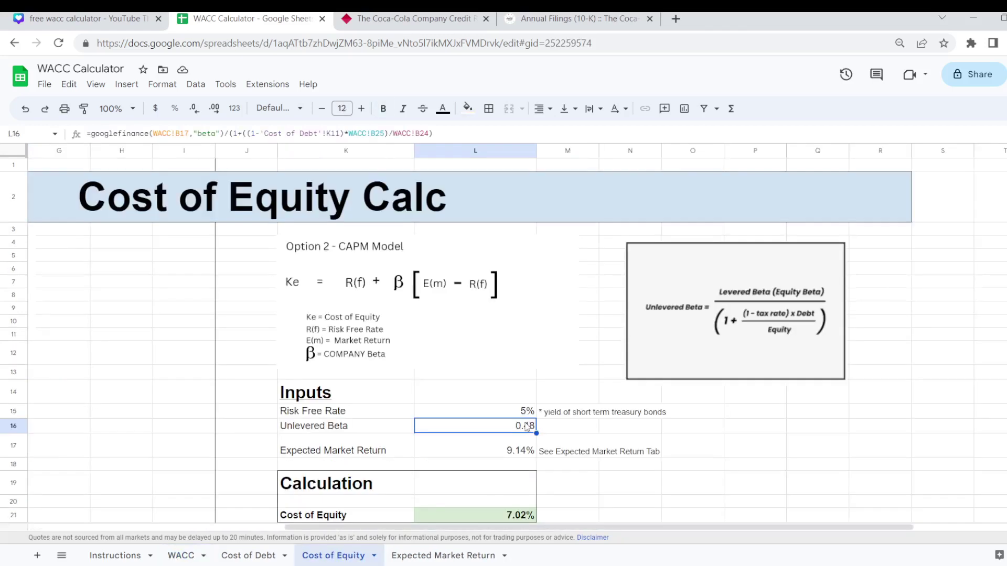
scroll(527, 427, "down", 1)
From the Expected Market Return input, go to its sheet's 9.14% S&P 500 average
left_click(527, 427)
key("Left")
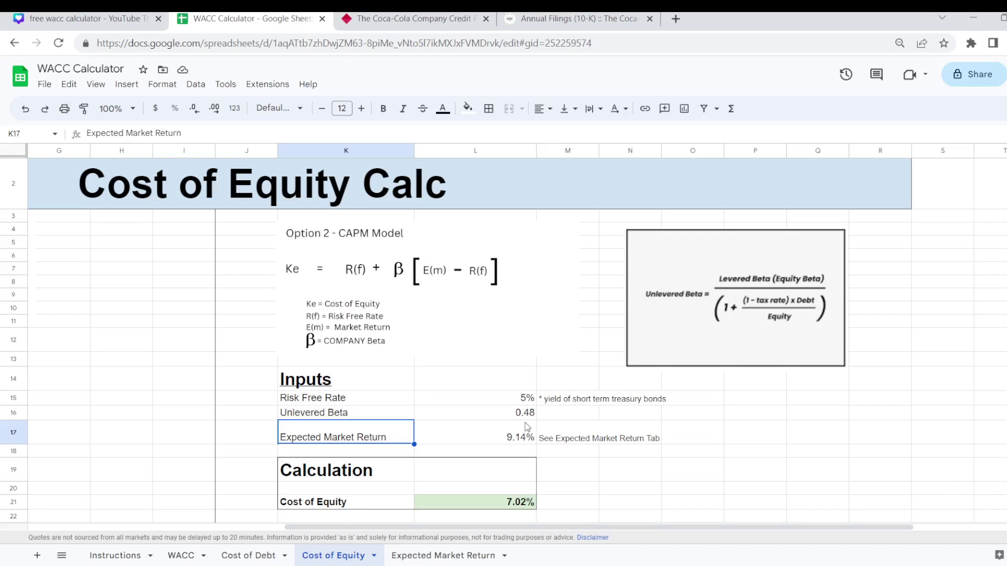
left_click(430, 557)
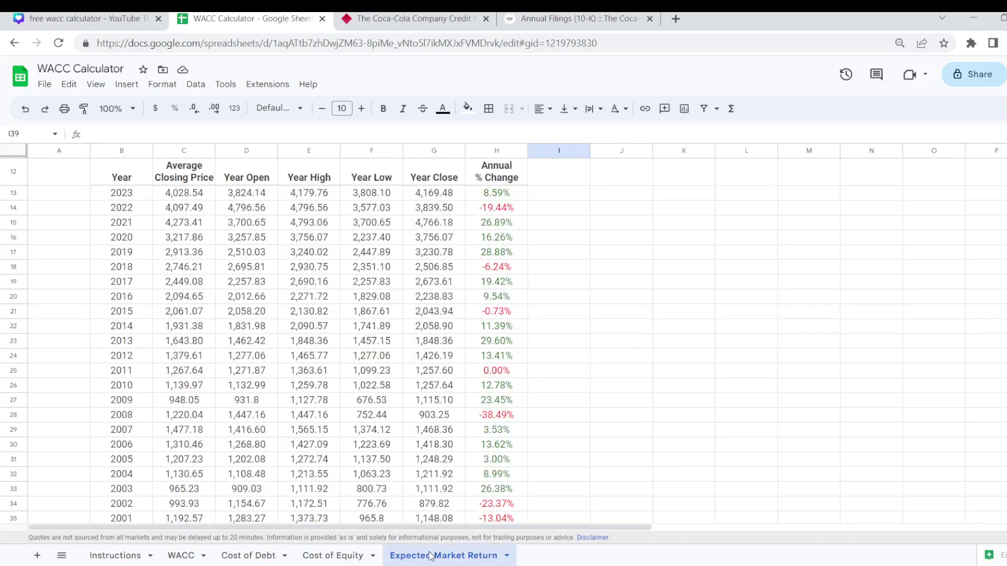
key("Up")
key("Up")
key("Up")
key("Up")
key("Up")
key("Up")
key("Up")
key("Up")
key("Up")
key("Up")
key("Up")
key("Up")
key("Up")
key("Up")
key("Up")
key("Up")
key("Up")
key("Up")
key("Up")
key("Up")
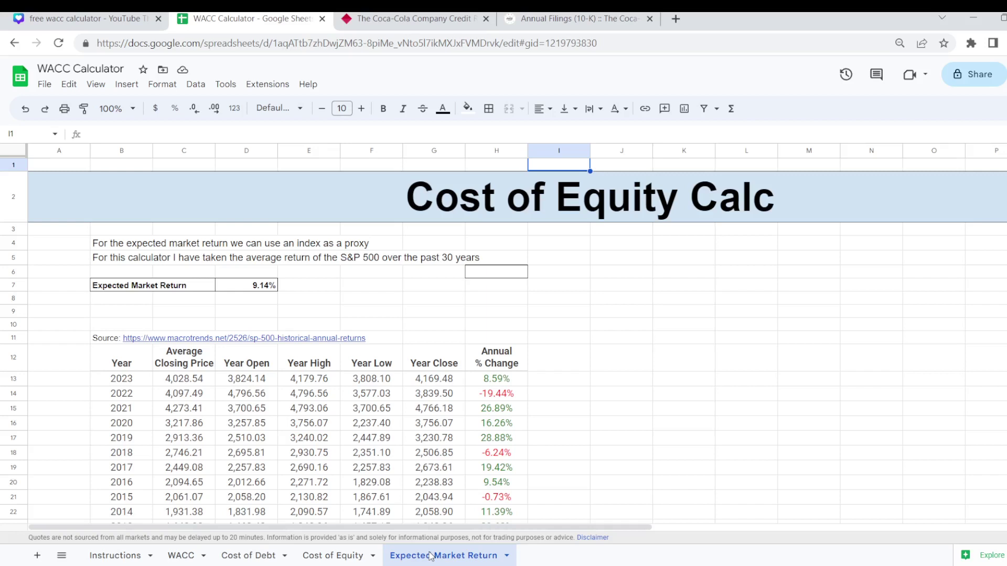
On Cost of Equity, check the 9.14% market return input and L21's CAPM formula
left_click(332, 556)
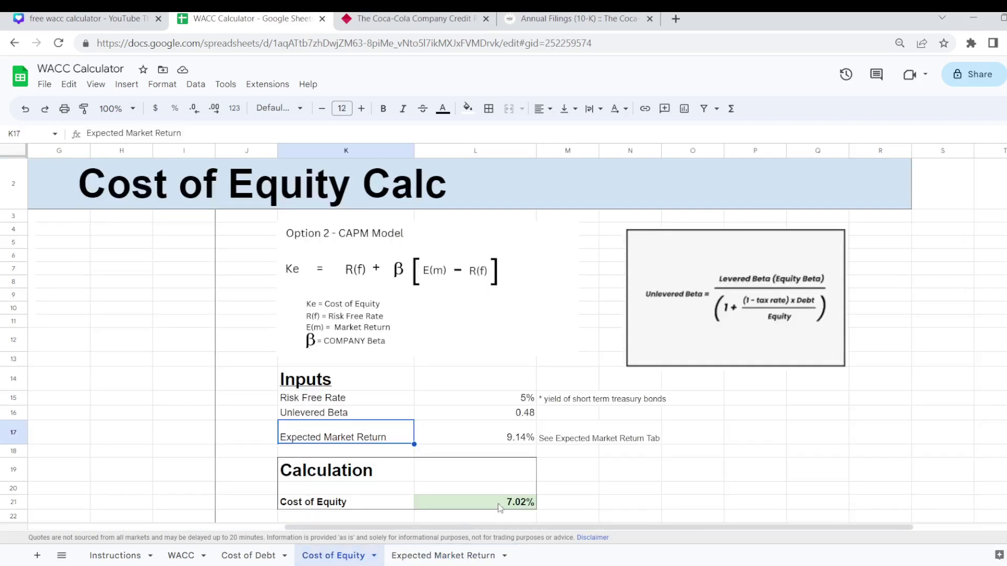
left_click(491, 430)
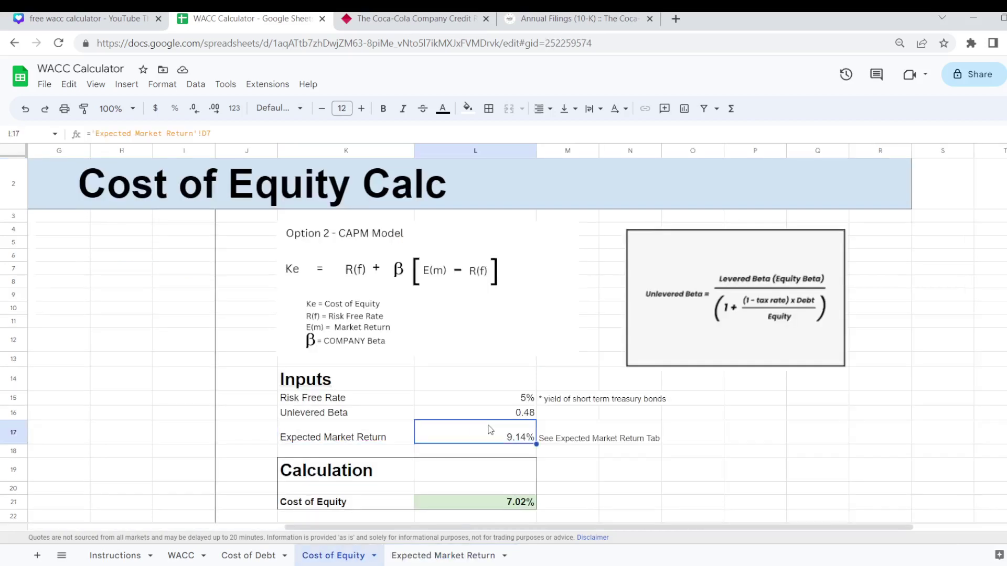
left_click(508, 504)
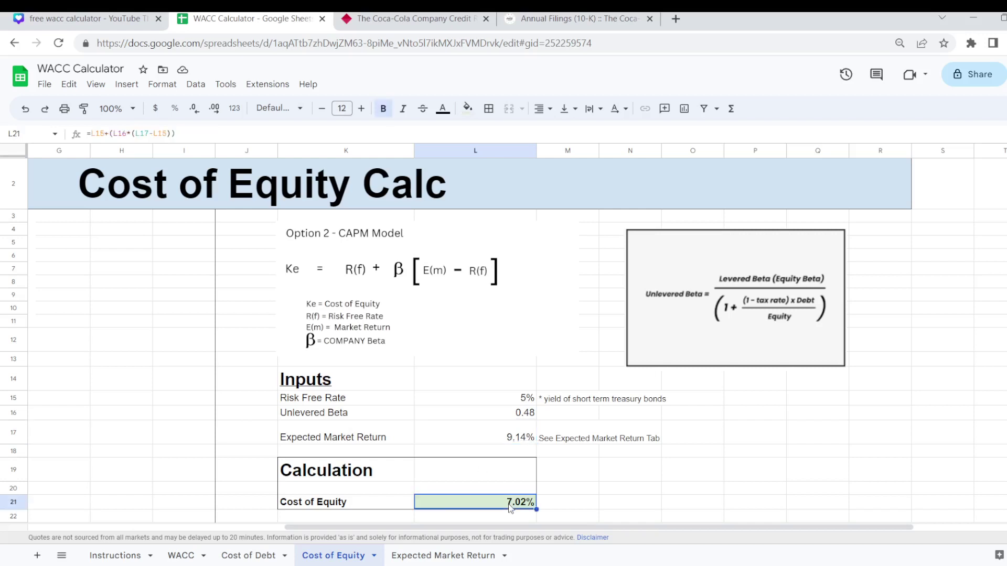
Review the 7.63% dividend cost of equity formula in B19, then open the WACC sheet
key("Up")
key("Up")
key("Left")
key("Left")
key("Left")
key("Left")
key("Left")
key("Left")
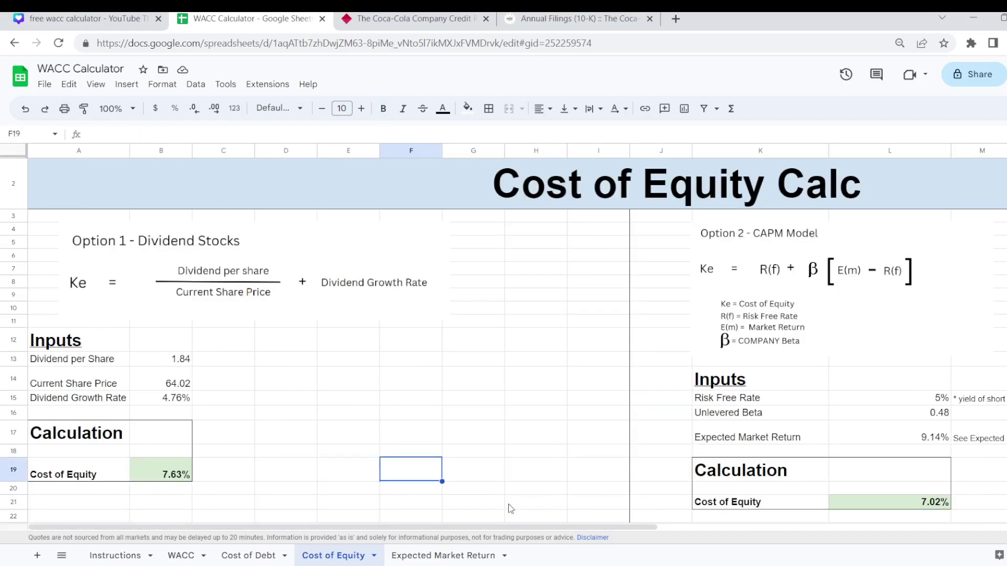
key("Home")
key("Right")
key("Right")
key("Left")
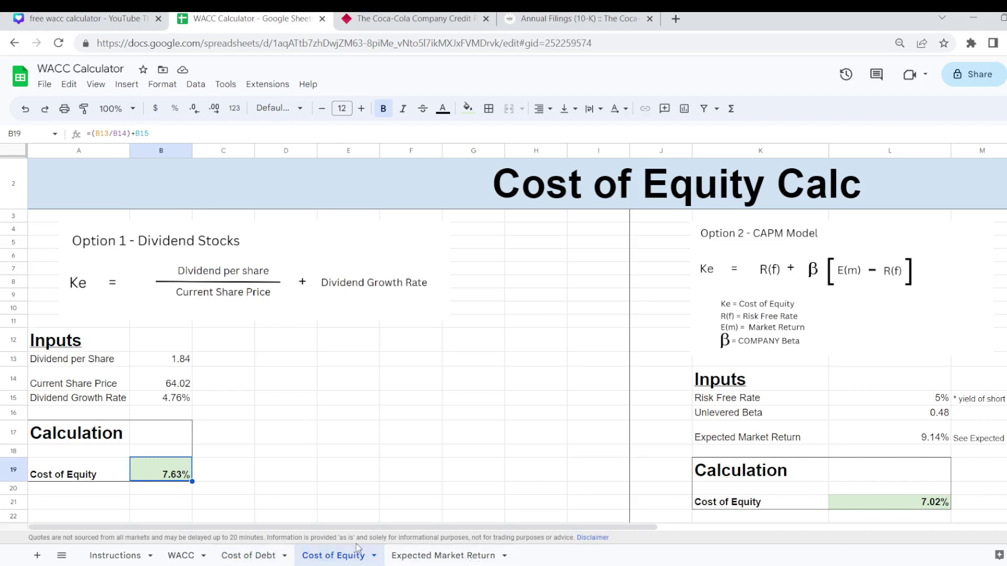
left_click(181, 556)
scroll(252, 393, "down", 3)
left_click(252, 319)
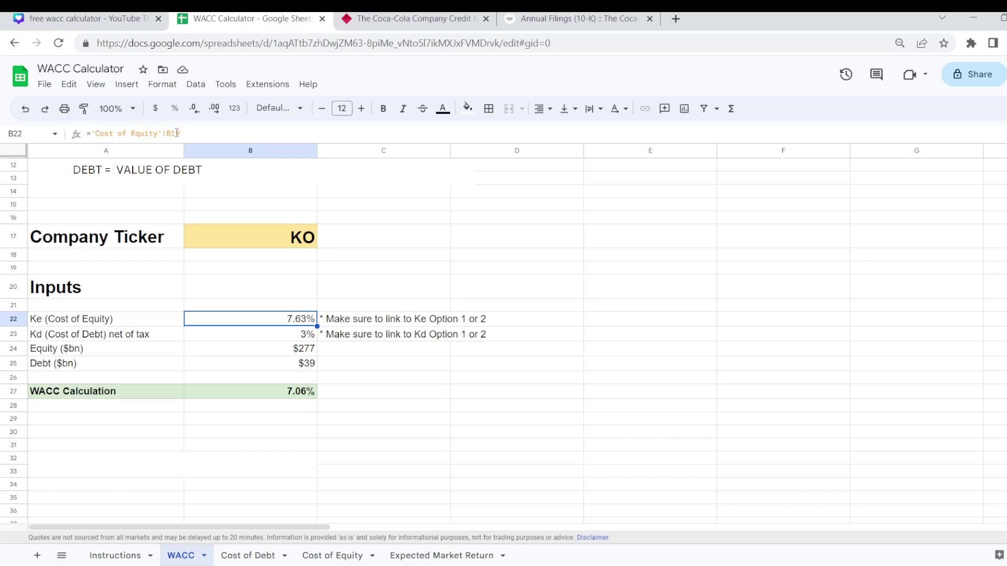
key("Up")
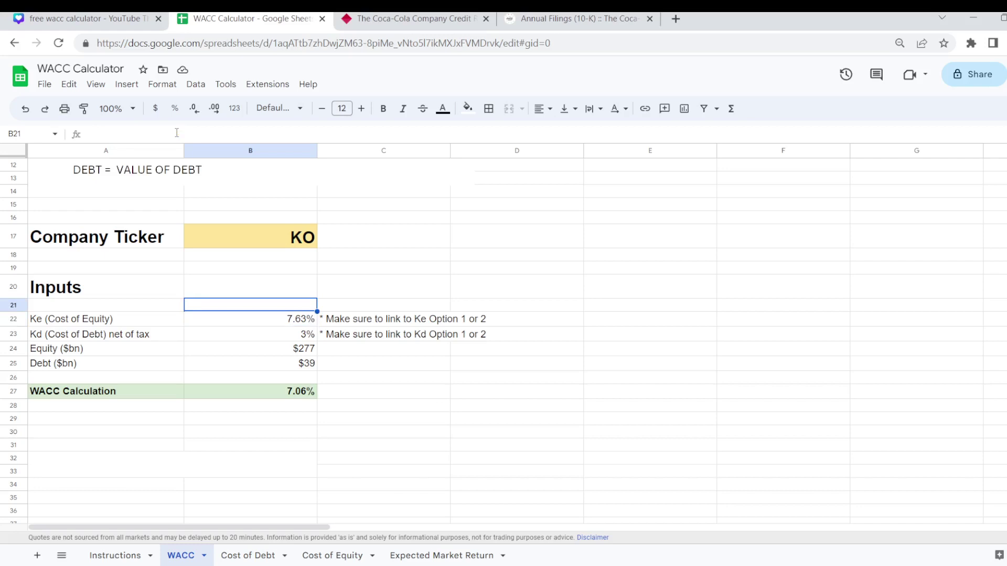
key("Down")
key("Up")
key("Down")
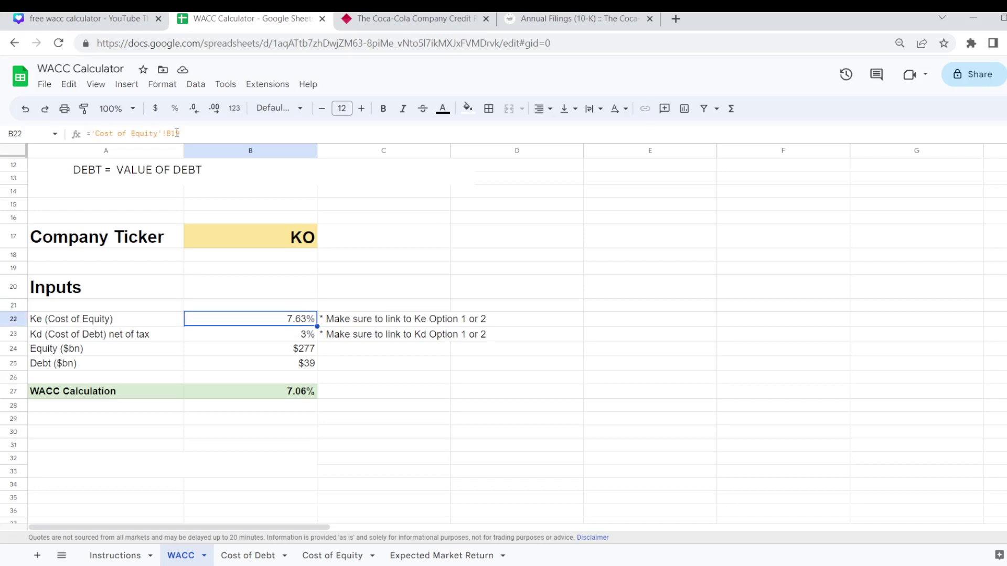
key("Down")
key("Up")
key("Down")
key("Up")
key("Down")
key("Up")
key("Down")
key("Down")
key("Down")
key("Down")
key("Down")
key("Down")
key("Down")
key("Down")
key("Down")
key("Down")
key("Down")
key("Down")
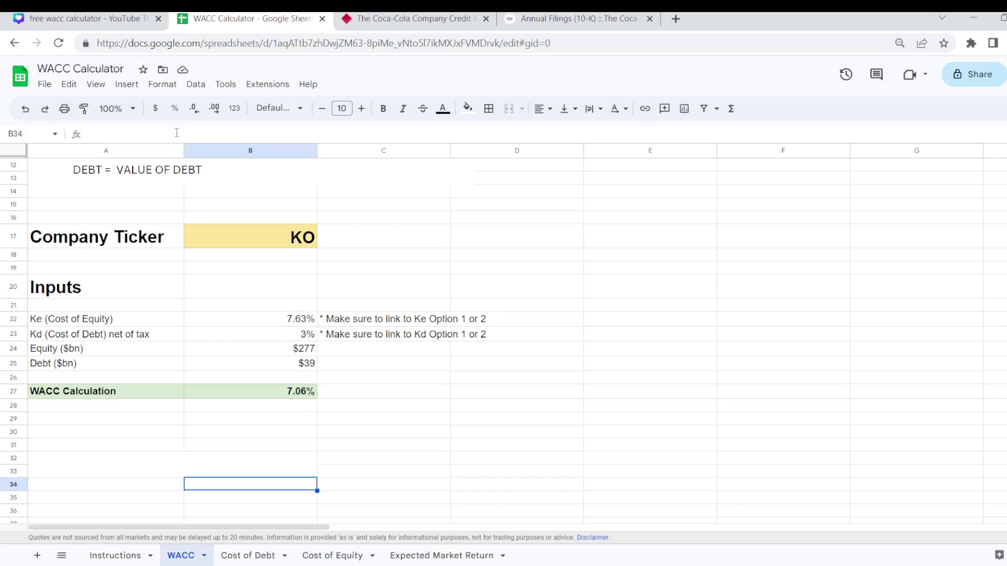